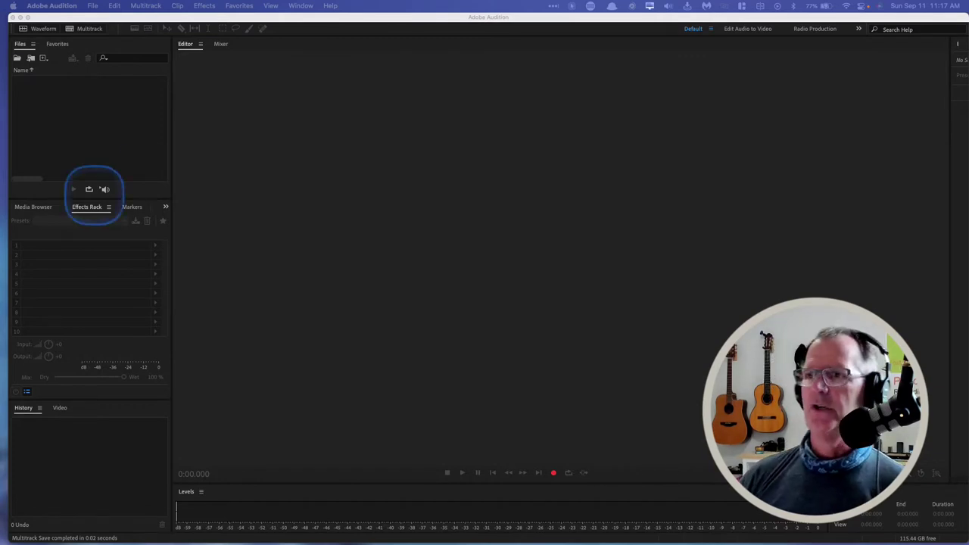
Start a new multitrack session and type 'Assignment 1 Audition' as its session name.
left_click(85, 29)
left_click(85, 29)
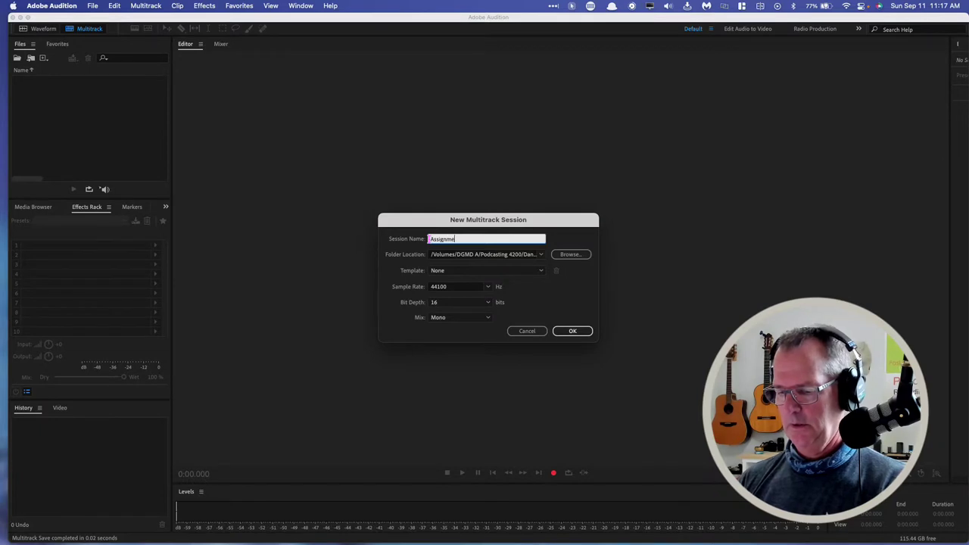
type("t 1")
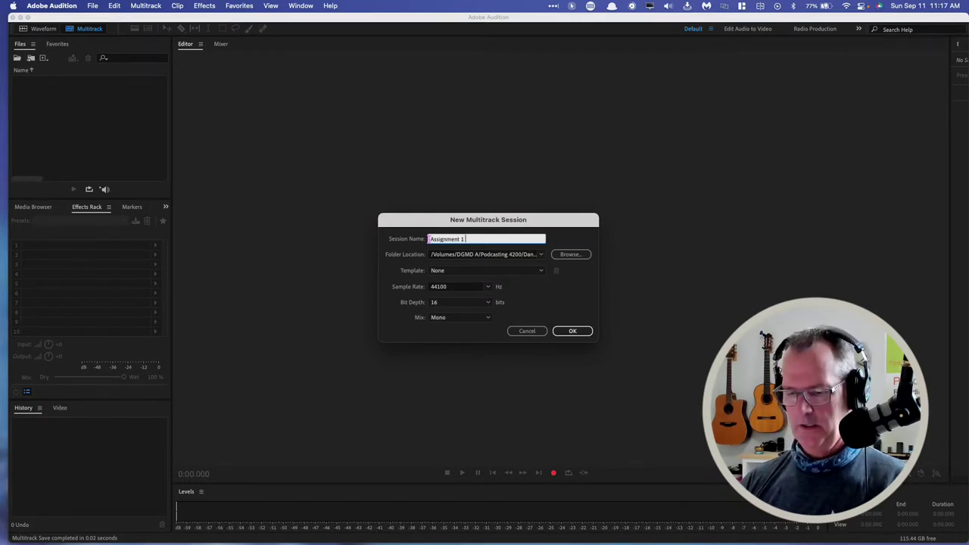
type(" Audi")
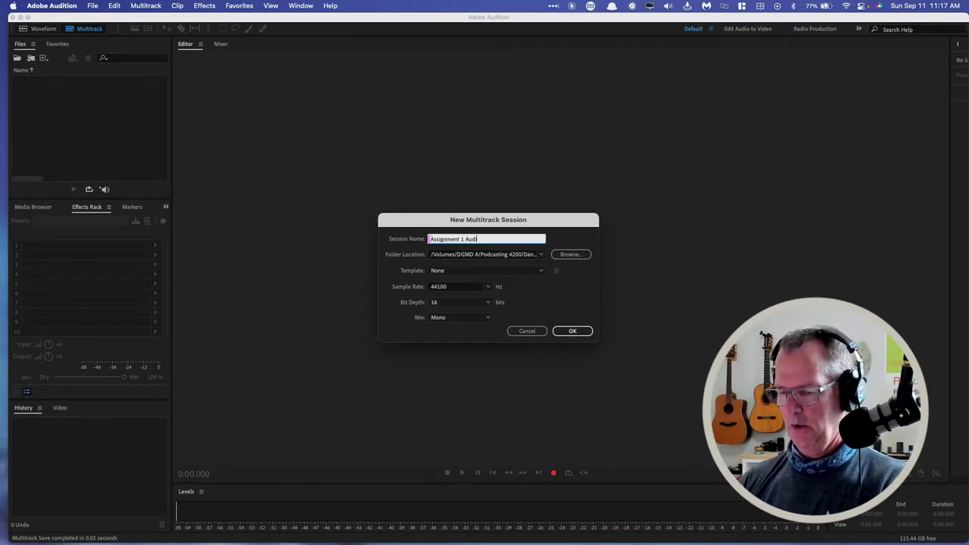
type("tion")
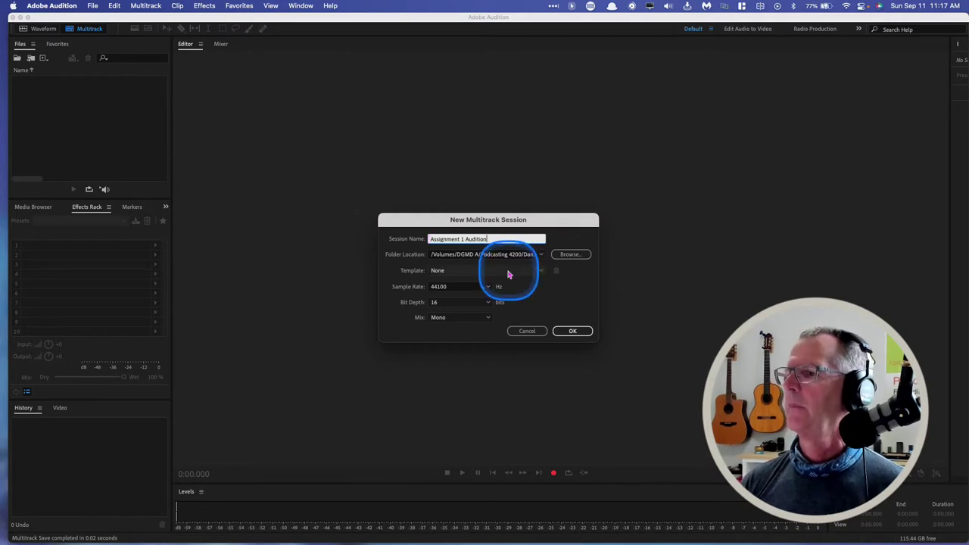
left_click(574, 258)
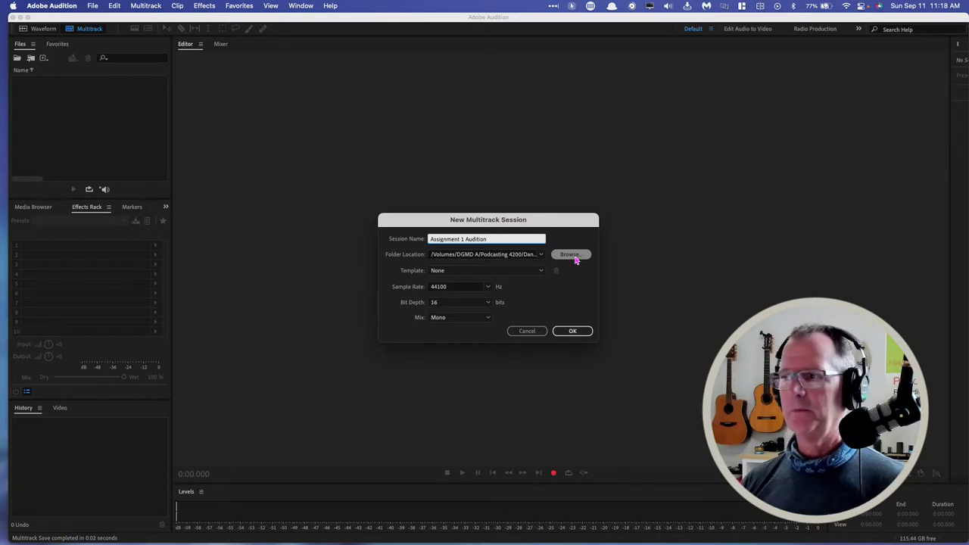
left_click(572, 256)
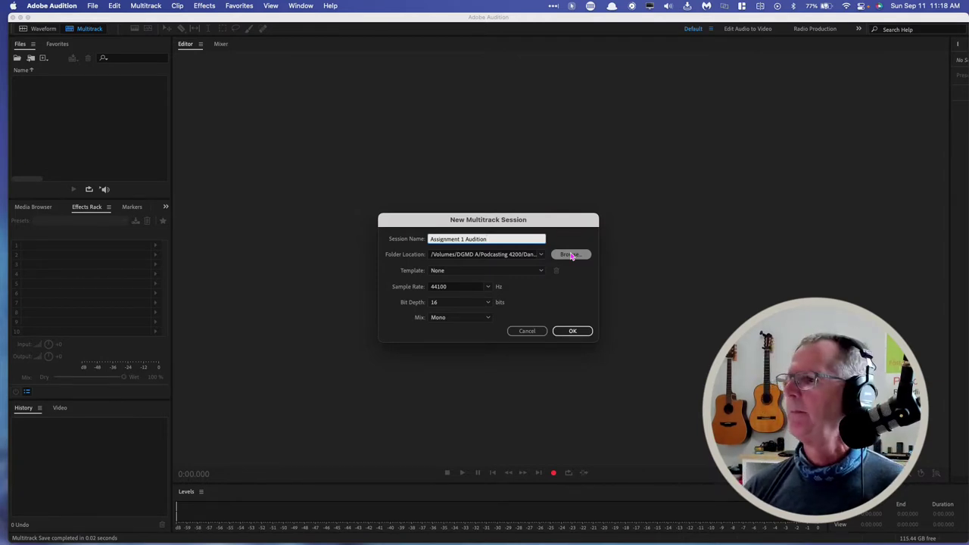
Set the session location to the student's folder in DGMD A > Podcasting 4200.
left_click(571, 255)
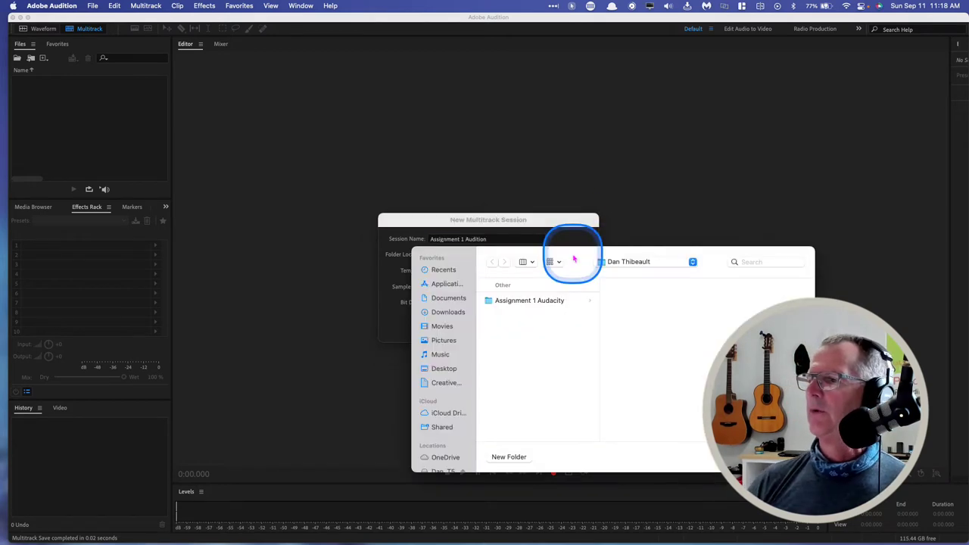
scroll(447, 394, "down", 3)
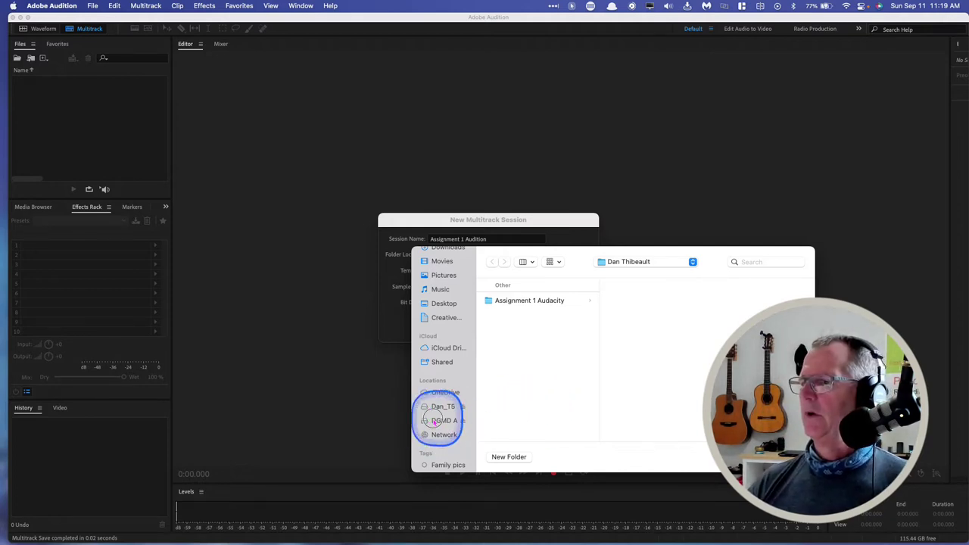
left_click(434, 422)
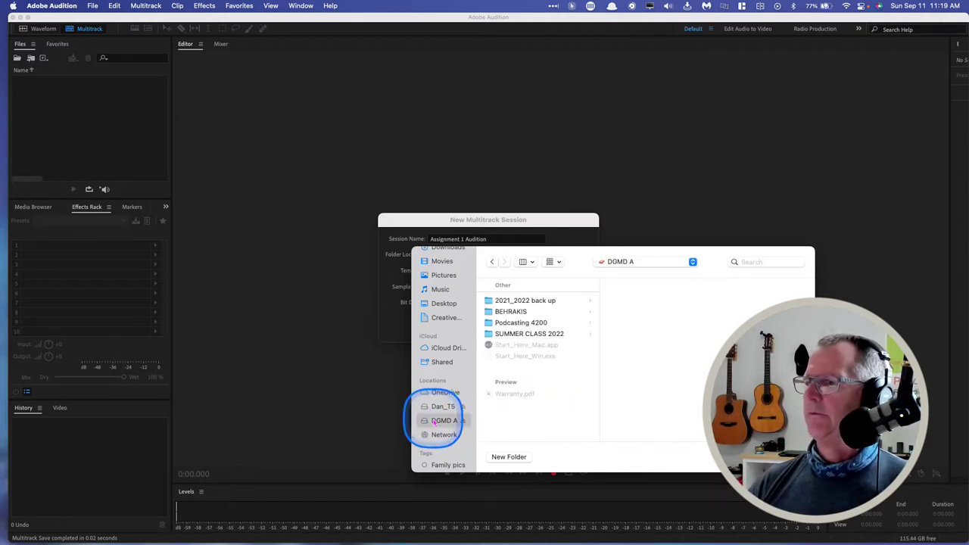
left_click(489, 325)
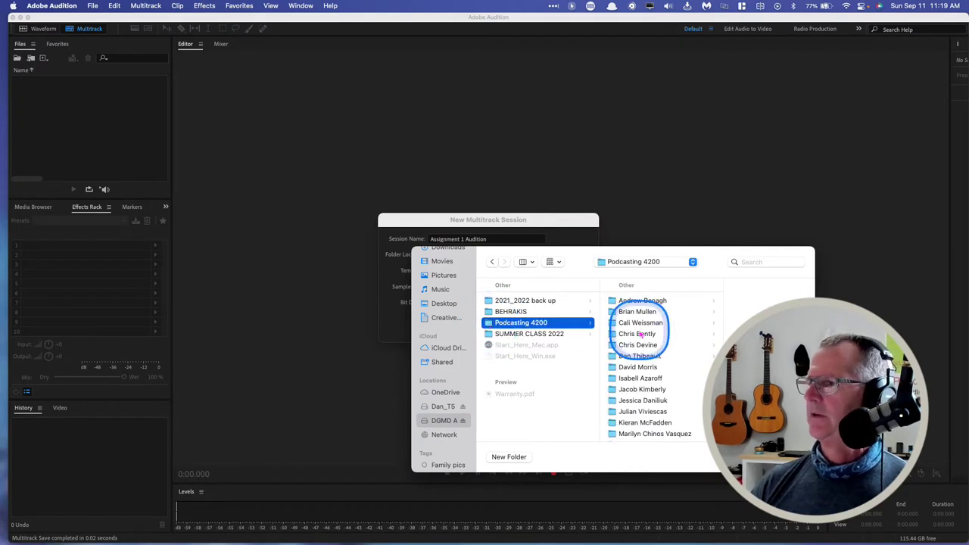
scroll(643, 325, "down", 3)
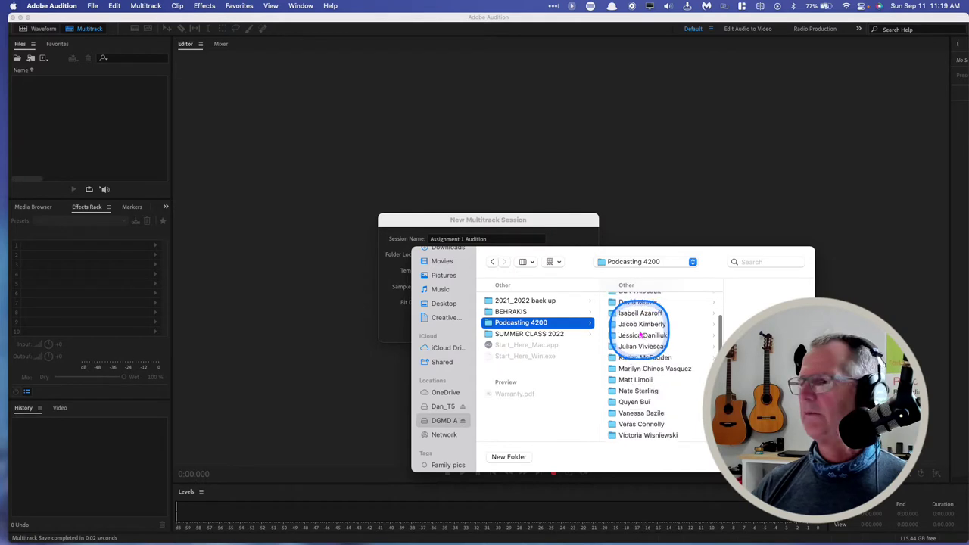
scroll(640, 337, "up", 3)
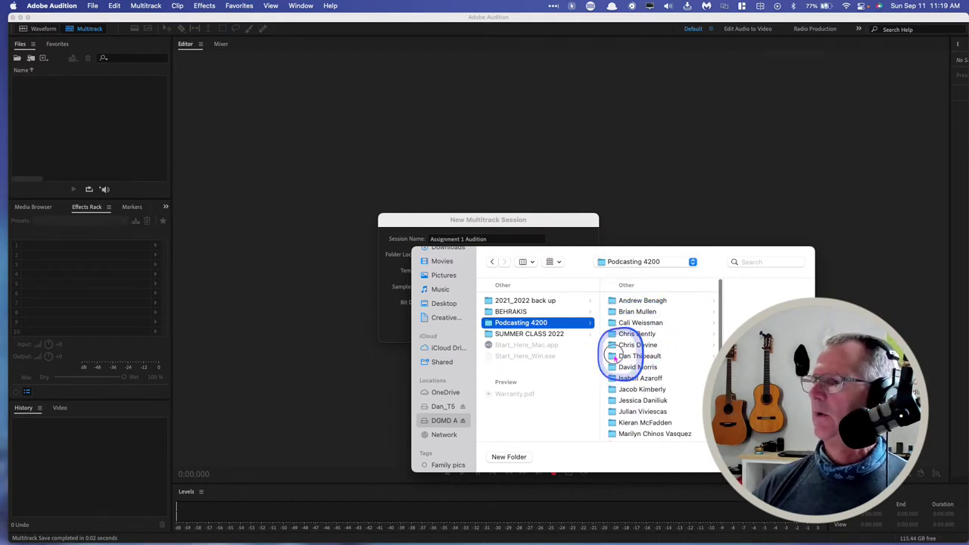
left_click(617, 357)
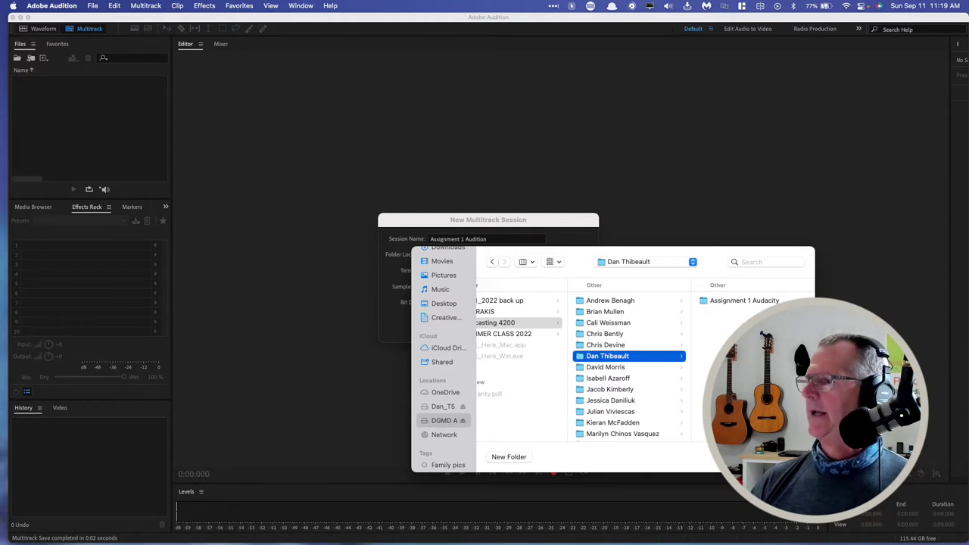
key("Return")
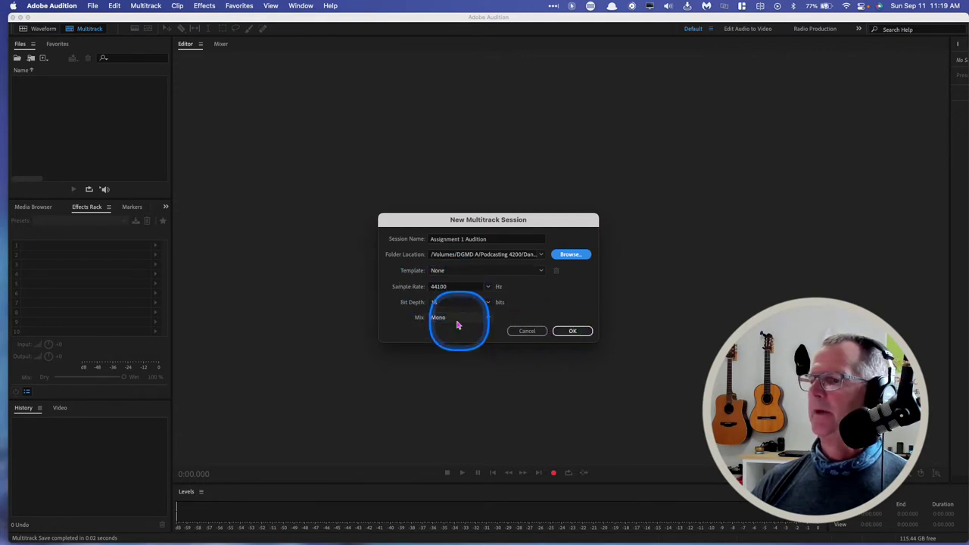
Create the session and view the .sesx file and Backup folder in Assignment 1 Audition.
left_click(572, 332)
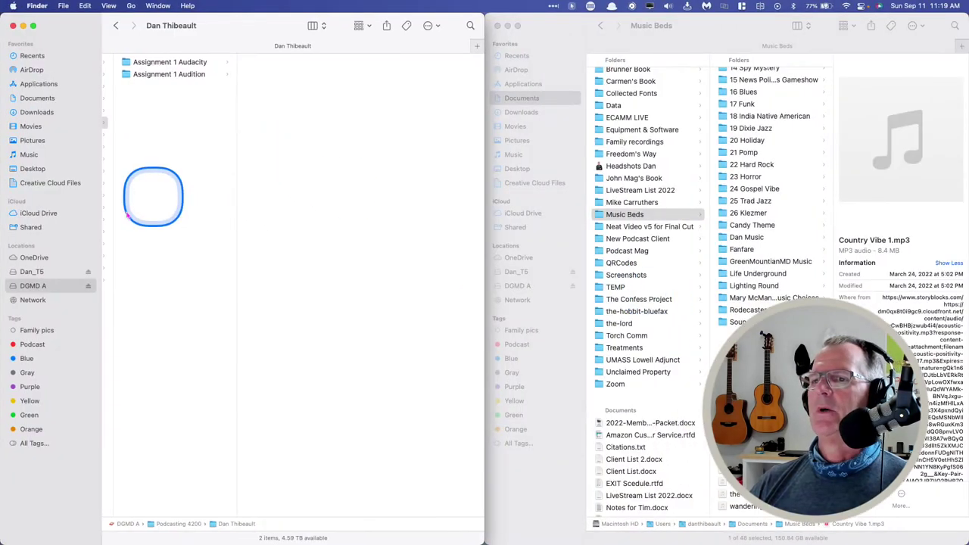
left_click(128, 76)
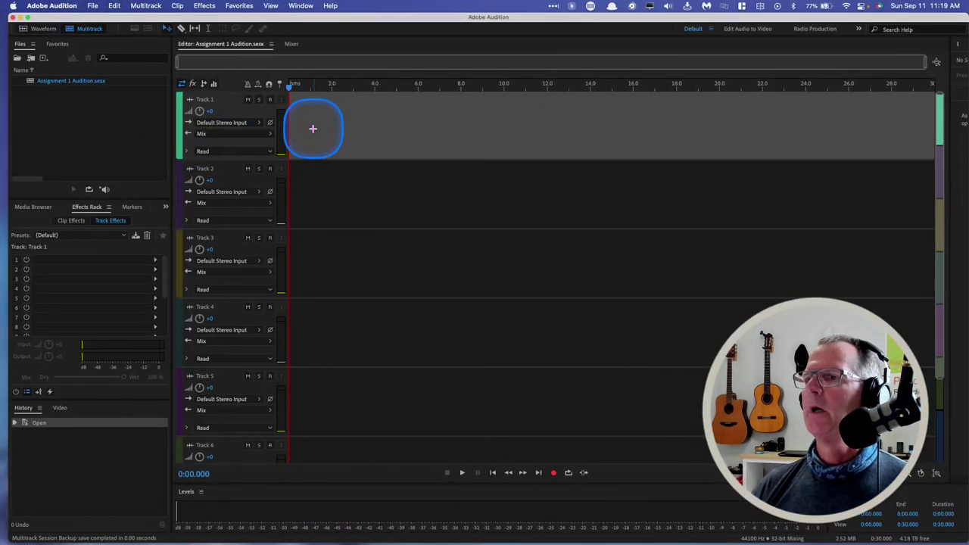
Arm Track 1 and record a five-second voice clip, Track 1_001, then switch to Finder.
left_click(270, 99)
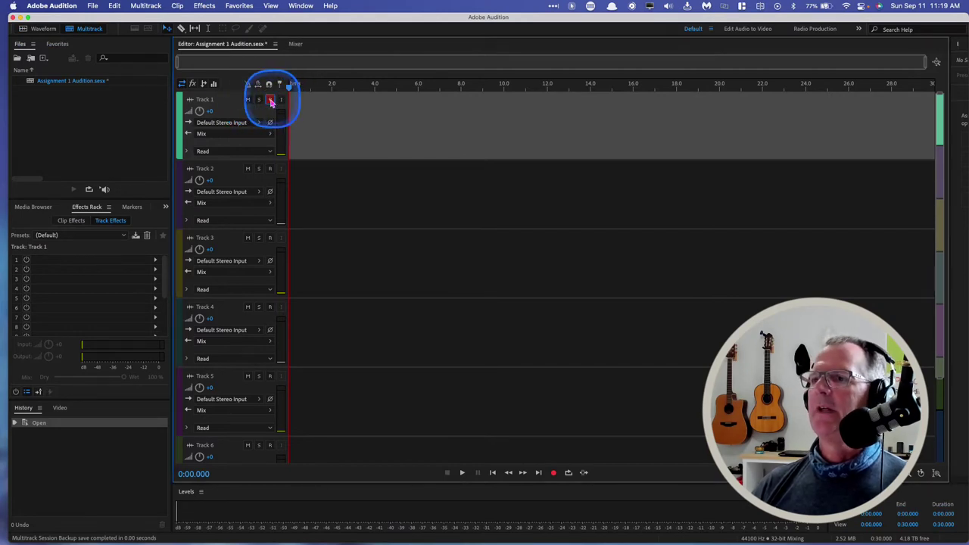
left_click(553, 474)
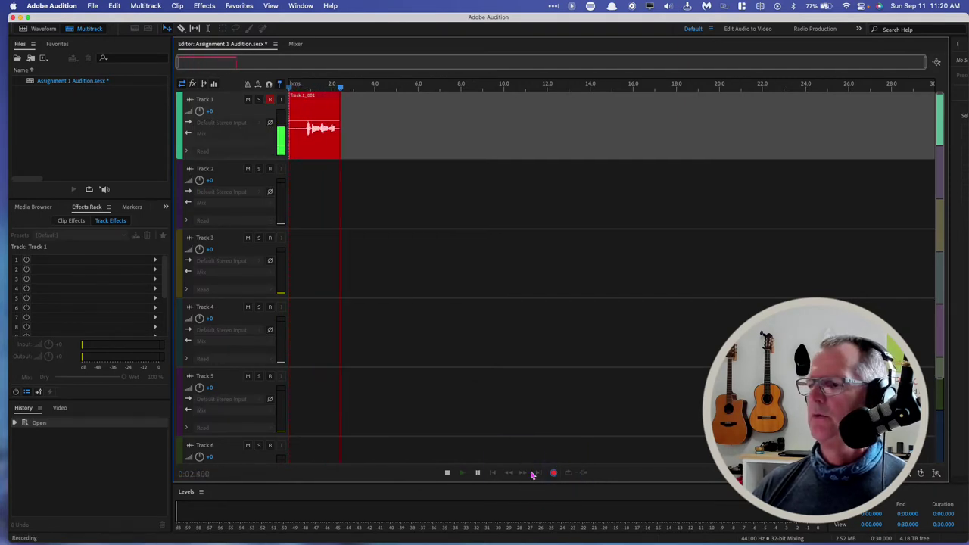
left_click(447, 474)
left_click(346, 114)
key("super+Tab")
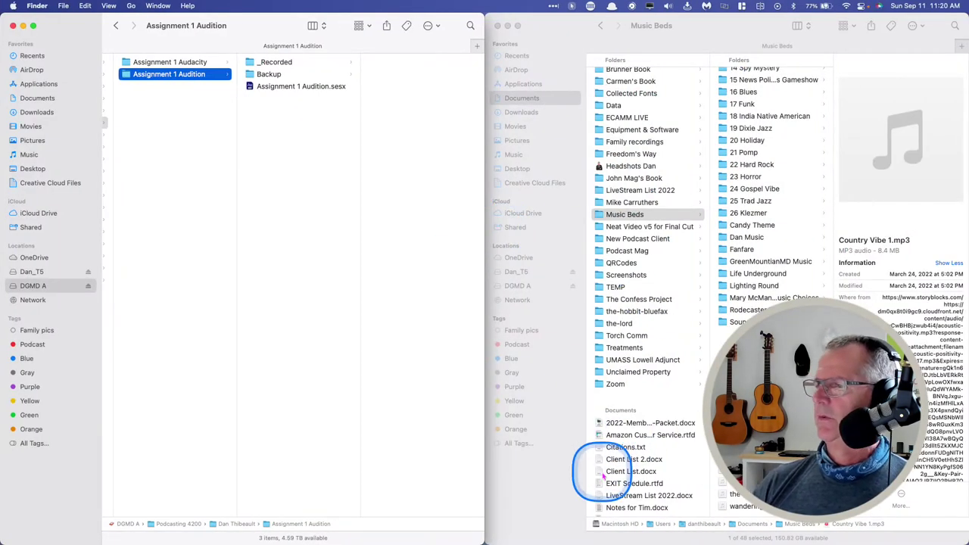
Drag Country Vibe 1.mp3 from Documents > Music Beds onto Track 2.
left_click(30, 99)
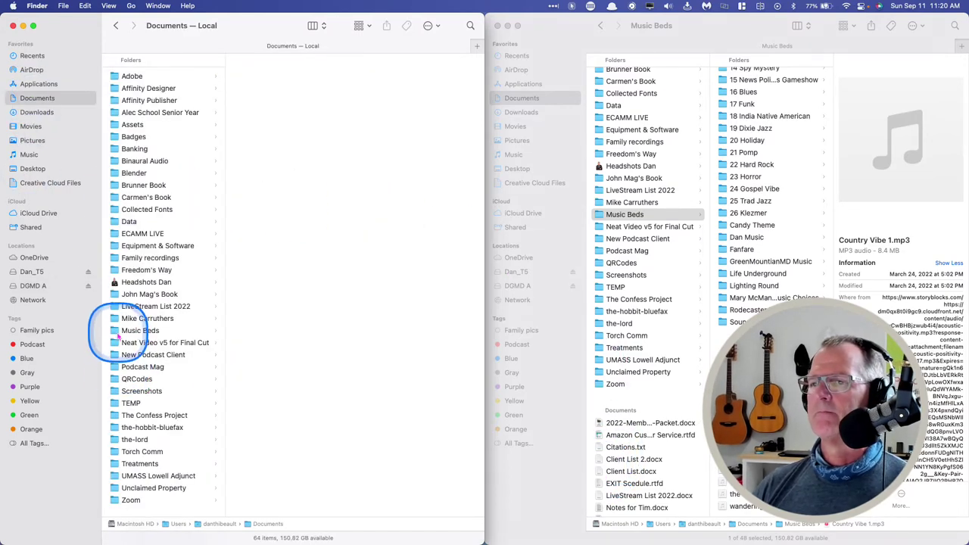
left_click(127, 331)
scroll(250, 390, "down", 5)
left_click(243, 397)
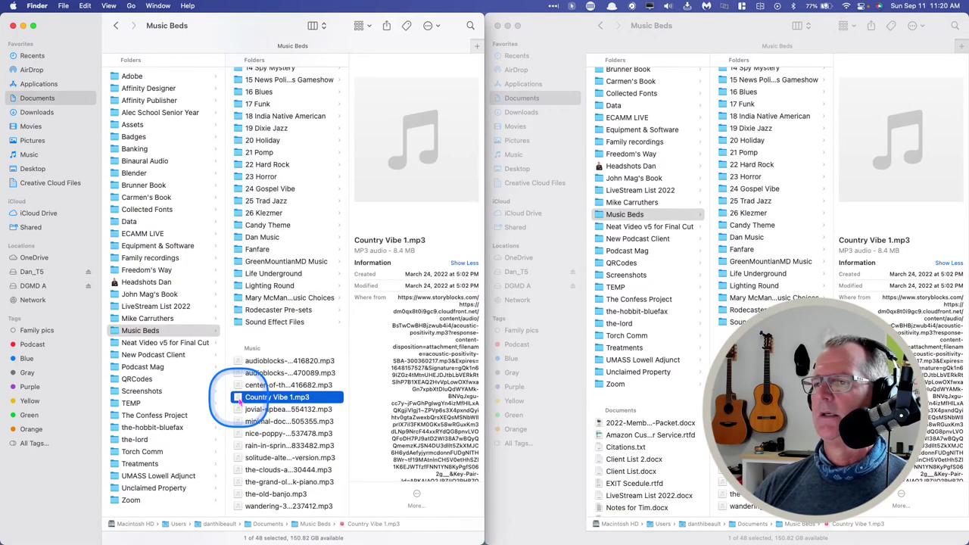
left_click_drag(242, 397, 288, 222)
Play back the mix, then shift the Track 1 voice clip to start at about 0:02.5.
left_click(294, 106)
key("space")
key("space")
left_click(301, 84)
key("space")
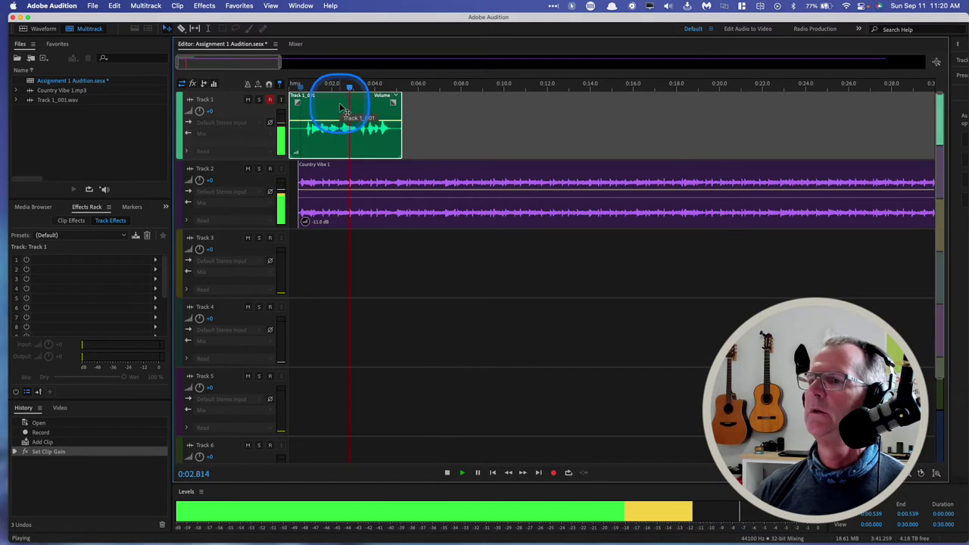
key("space")
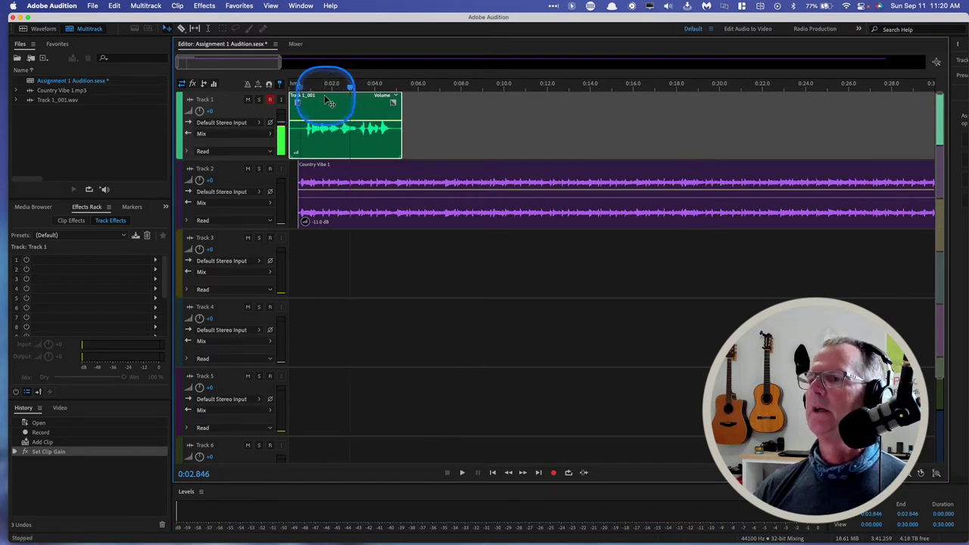
left_click_drag(331, 103, 387, 103)
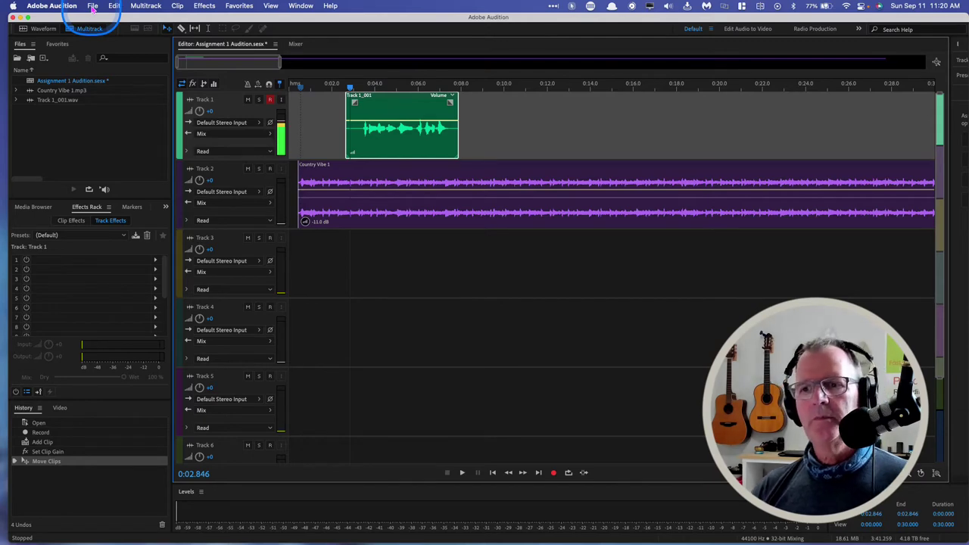
Save the session from the File menu, copying outside media into the session folder.
left_click(92, 6)
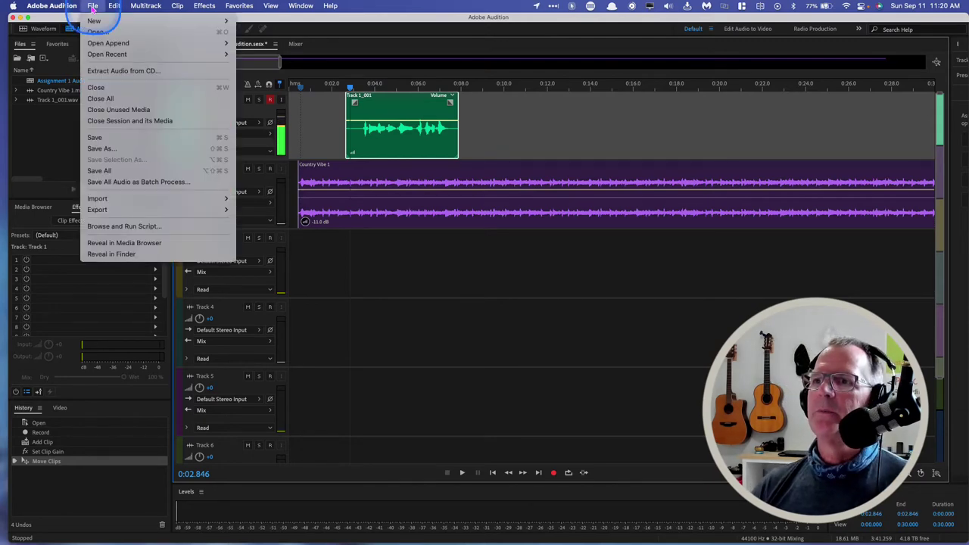
left_click(95, 137)
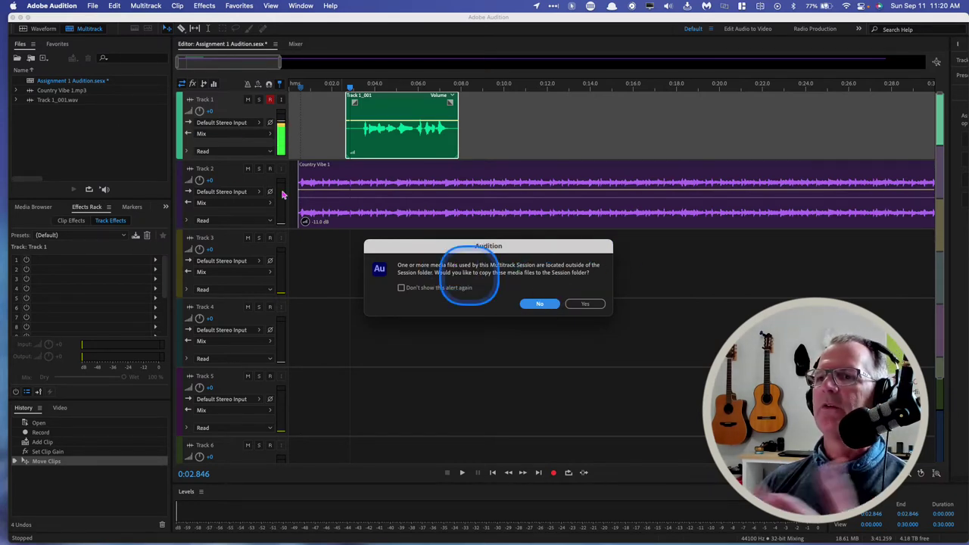
left_click(591, 304)
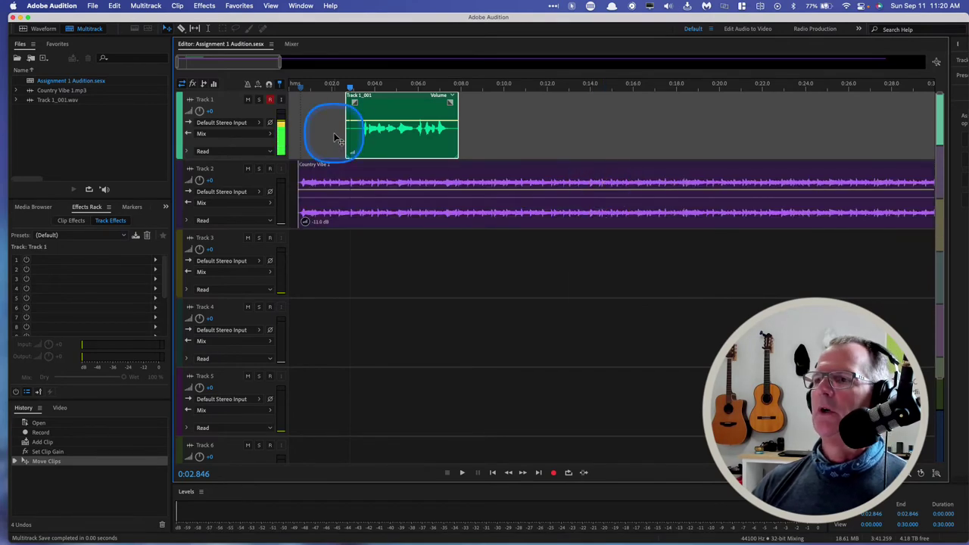
In Finder, go through DGMD A > Podcasting 4200 > student folder > Assignment 1 Audition > _Recorded.
key("super+Tab")
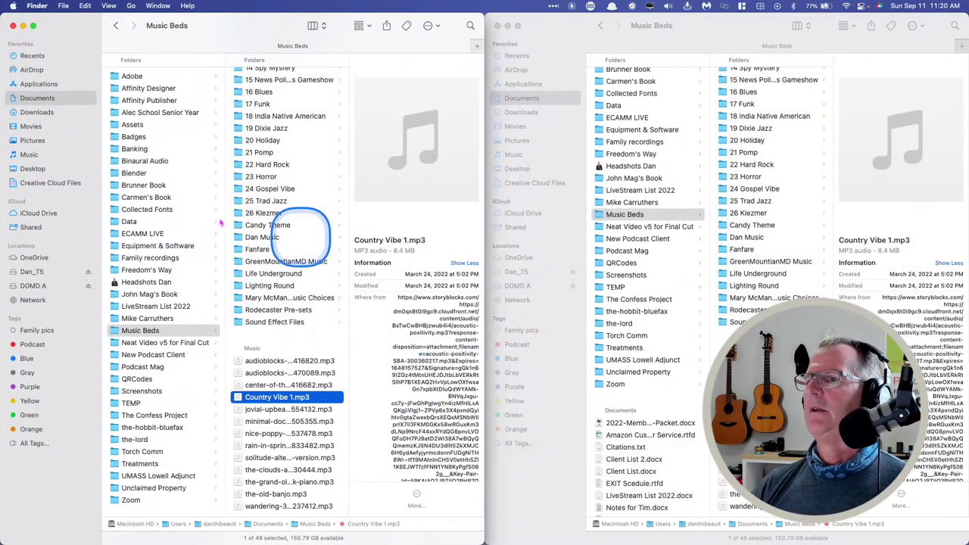
left_click(32, 285)
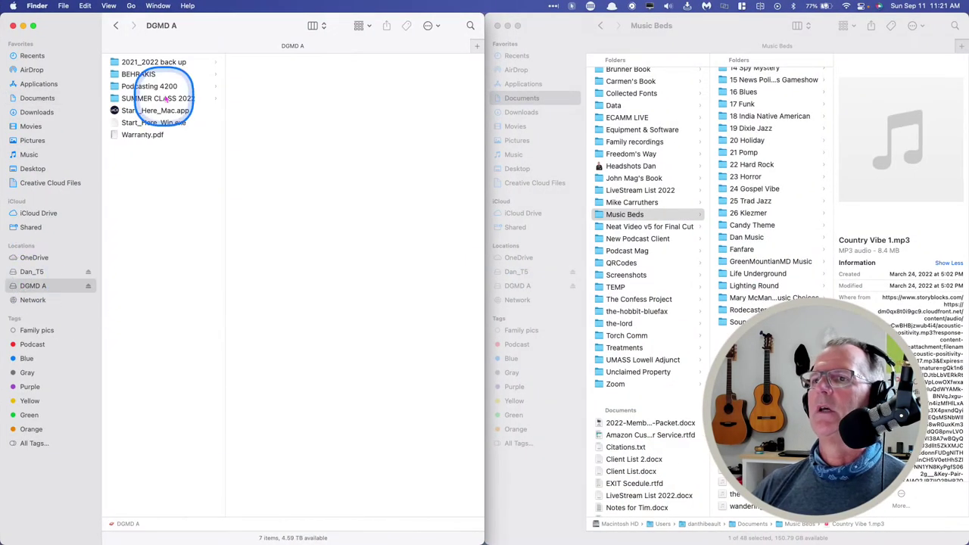
left_click(143, 88)
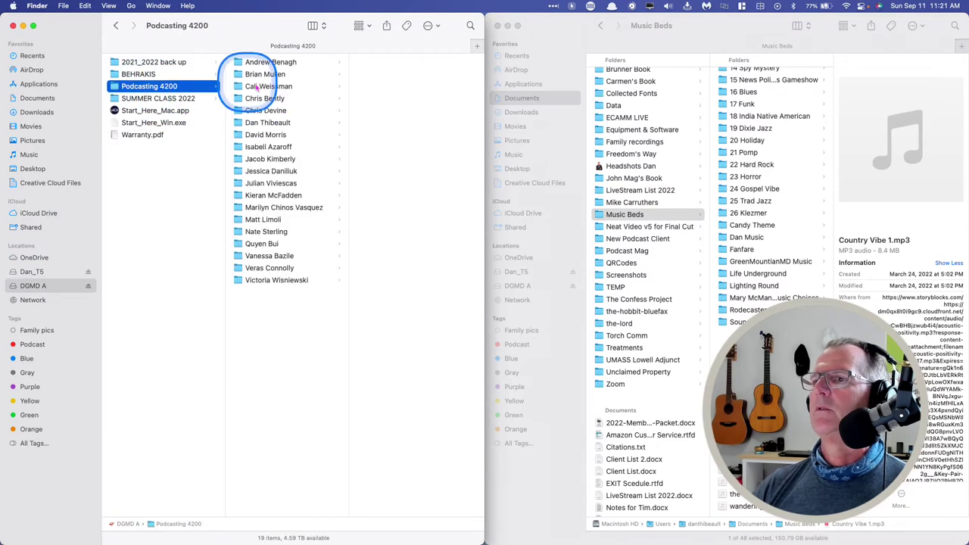
left_click(253, 122)
left_click(371, 75)
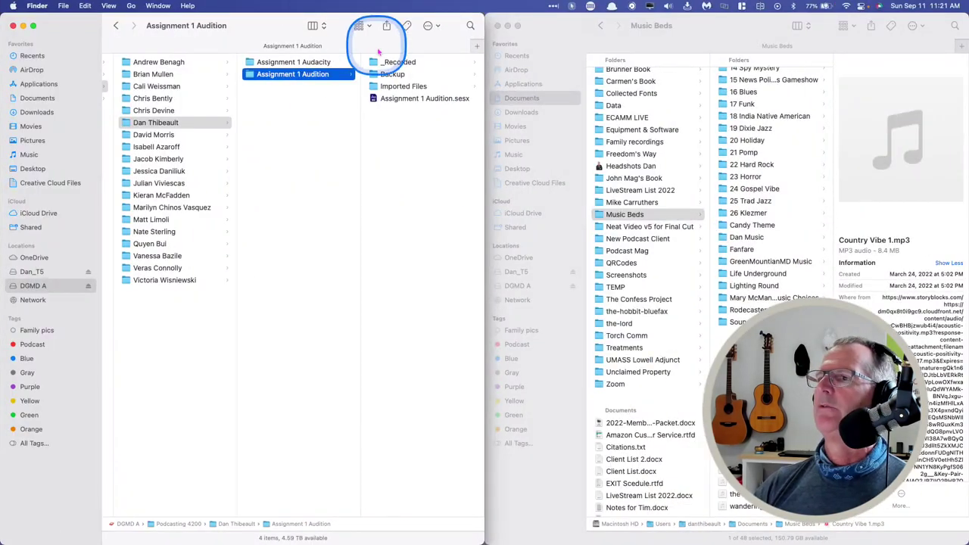
left_click(388, 63)
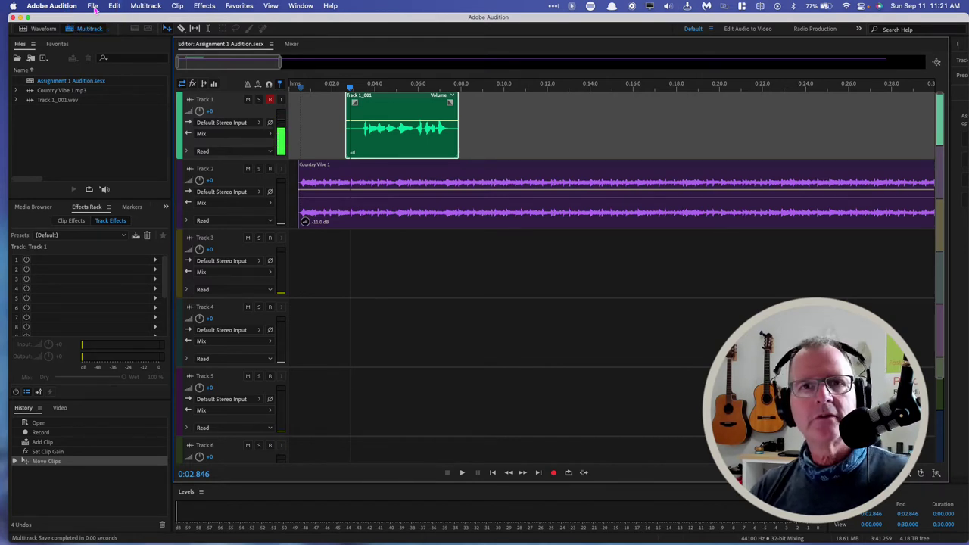
Choose File > Export > Multitrack Mixdown > Entire Session.
left_click(93, 6)
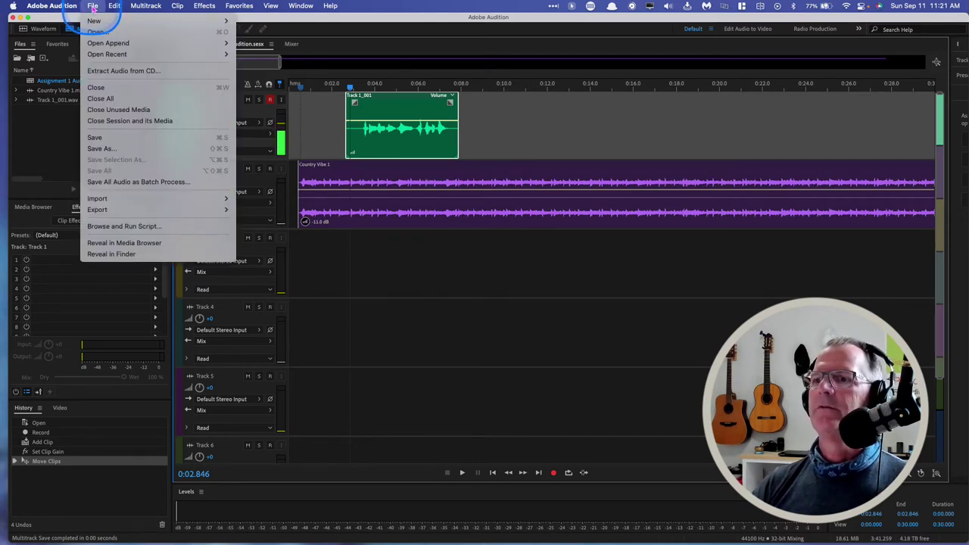
mouse_move(98, 210)
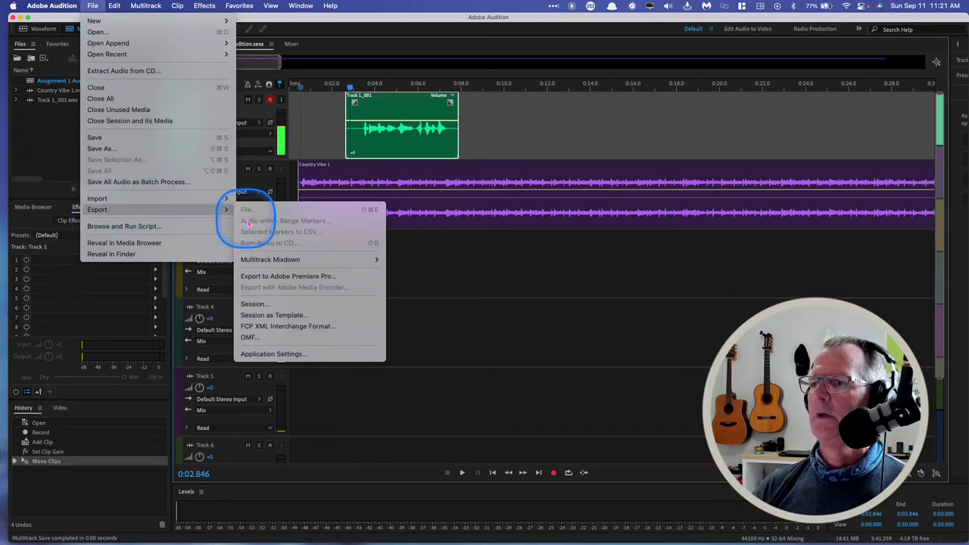
left_click(252, 259)
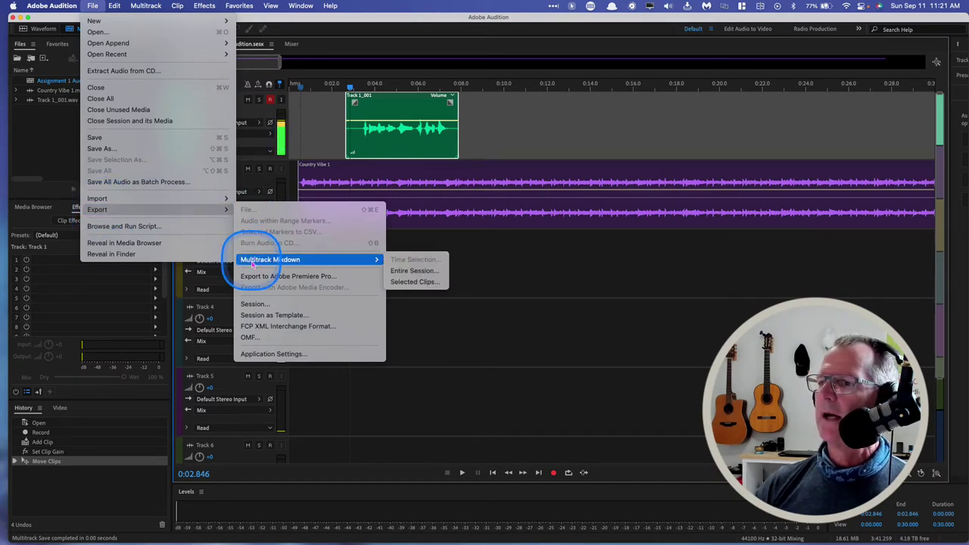
left_click_drag(252, 263, 405, 272)
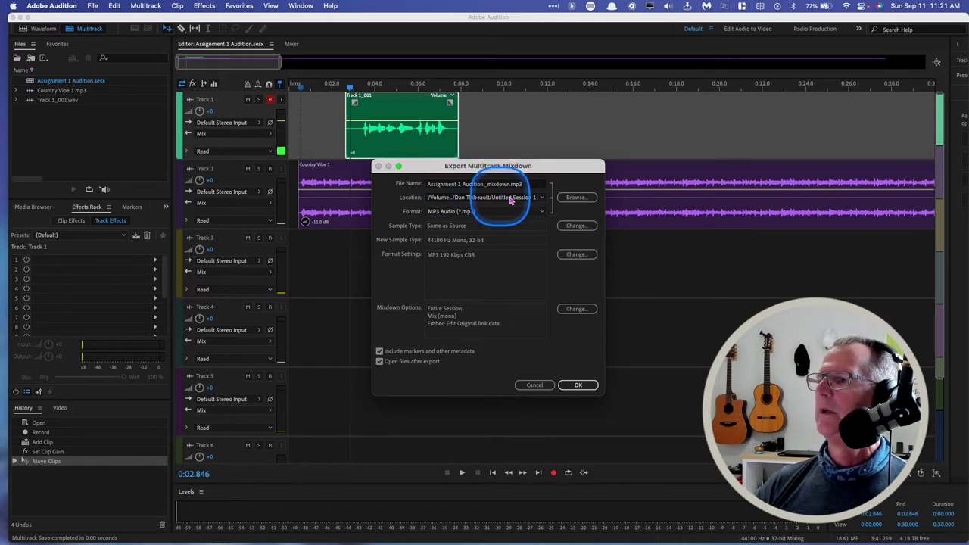
Set the mixdown destination to the Assignment 1 Audition folder and export the MP3.
left_click(576, 198)
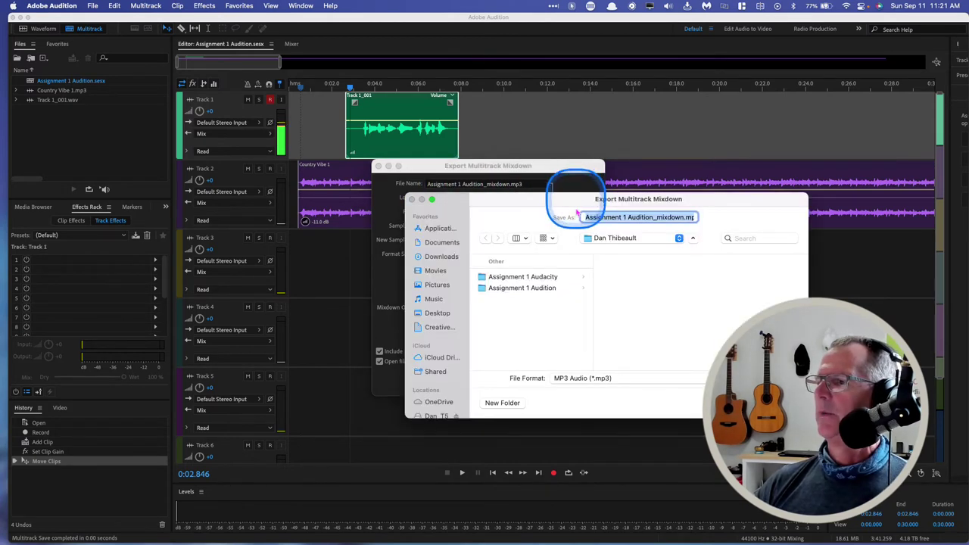
left_click(522, 290)
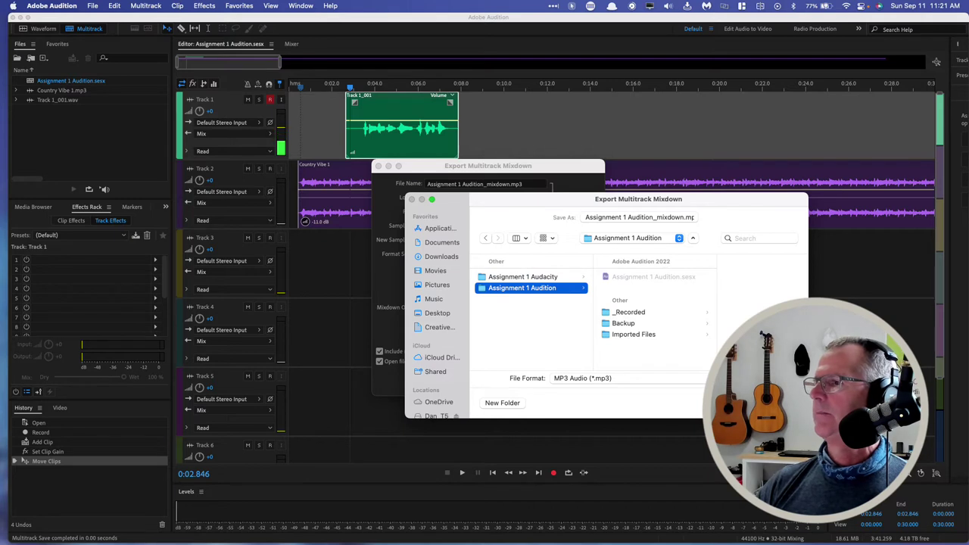
key("Return")
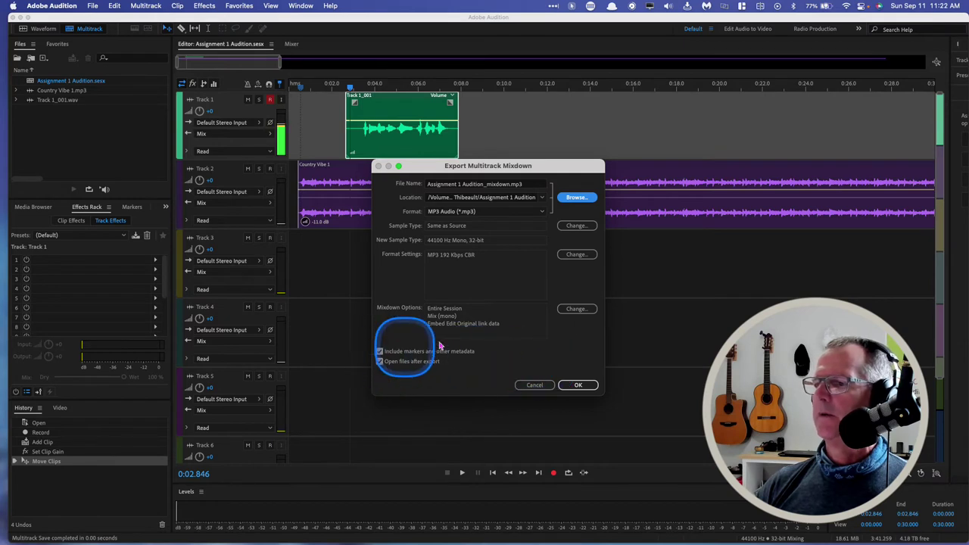
left_click(577, 386)
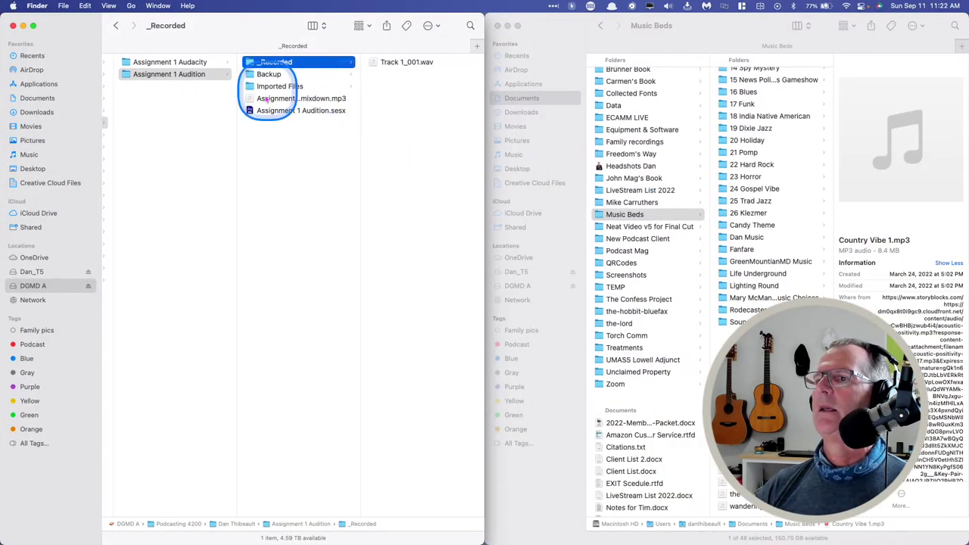
Preview-play and pause Assignment 1 Audition_mixdown.mp3 in Finder.
left_click(257, 100)
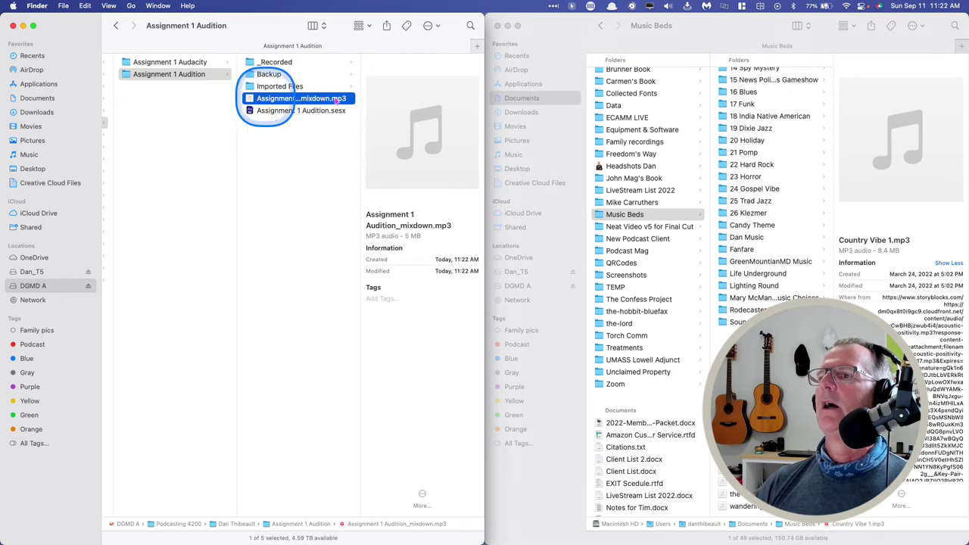
left_click(422, 132)
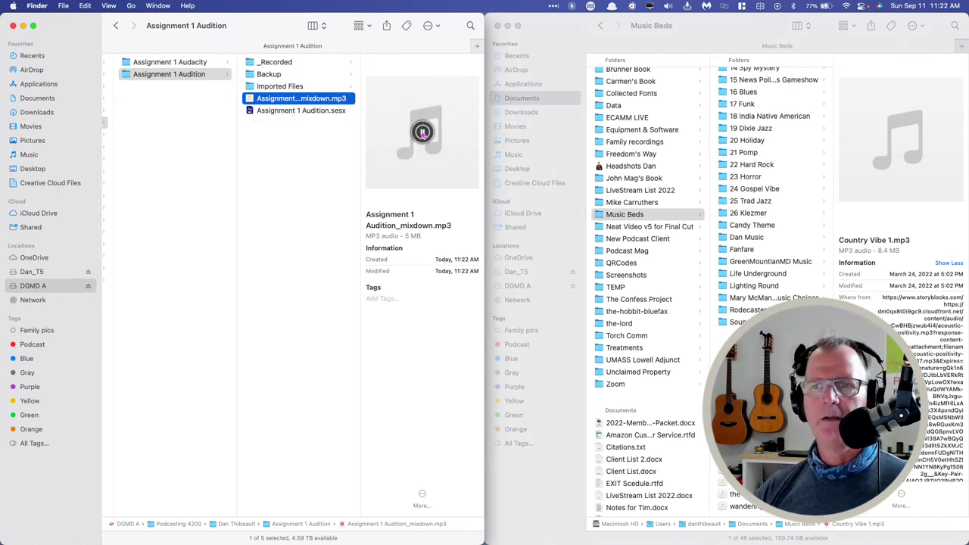
left_click(423, 133)
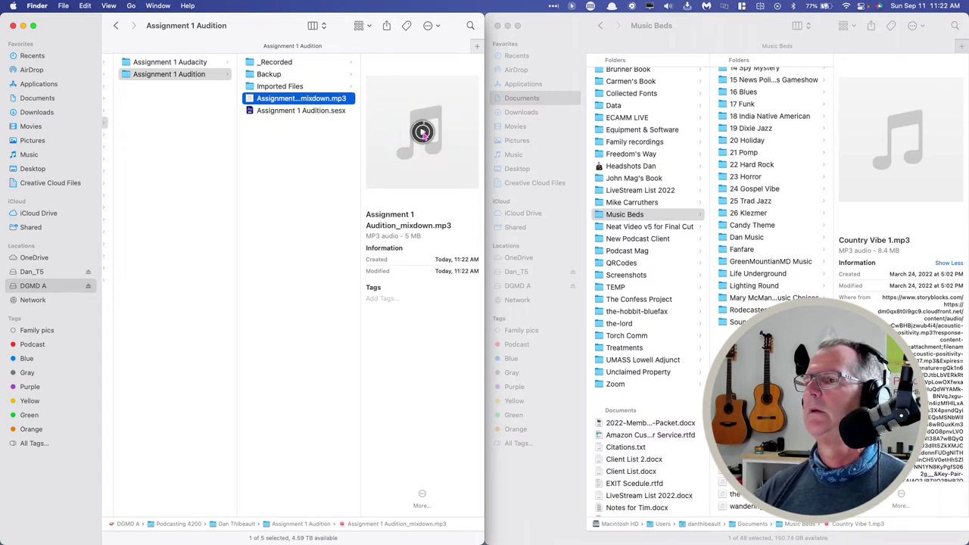
left_click(260, 184)
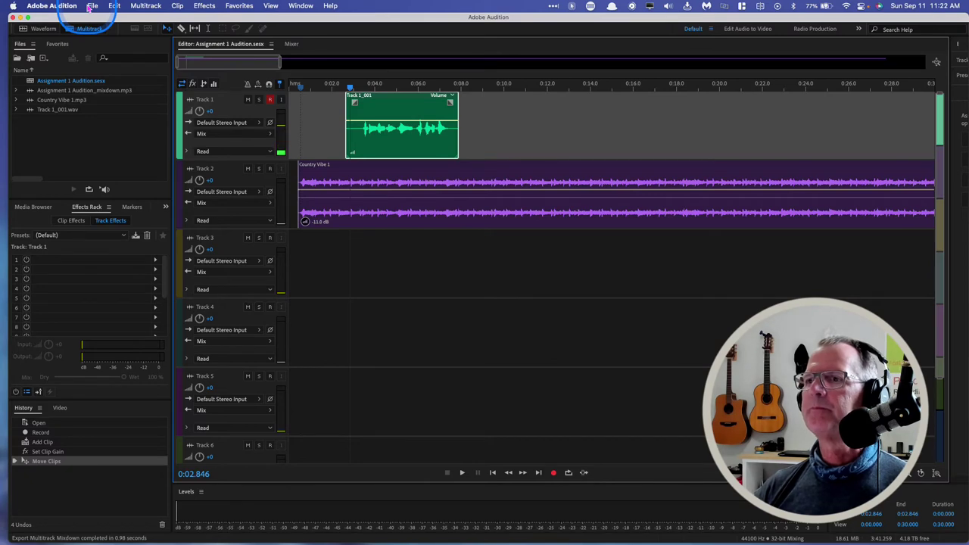
Save the multitrack session, then close it along with all its open files using Close All.
left_click(90, 6)
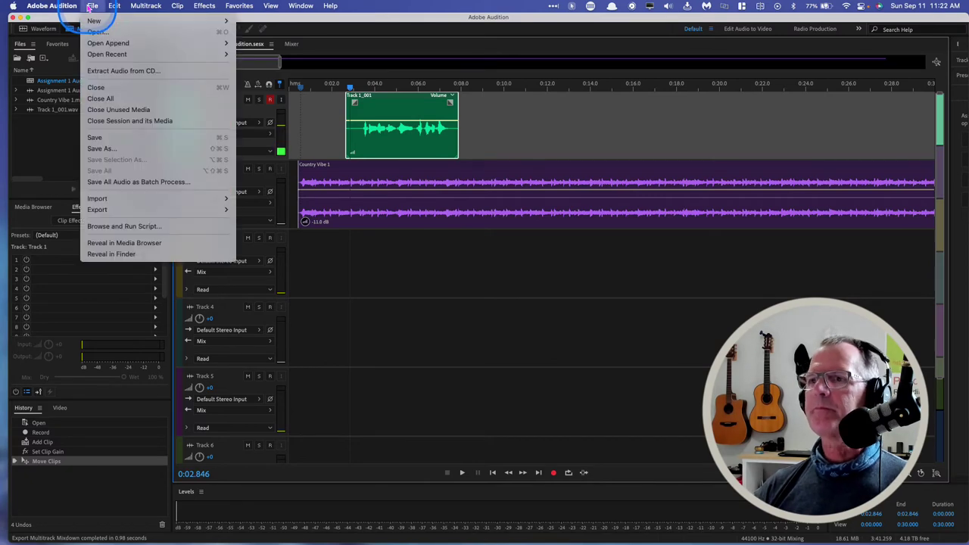
left_click(94, 138)
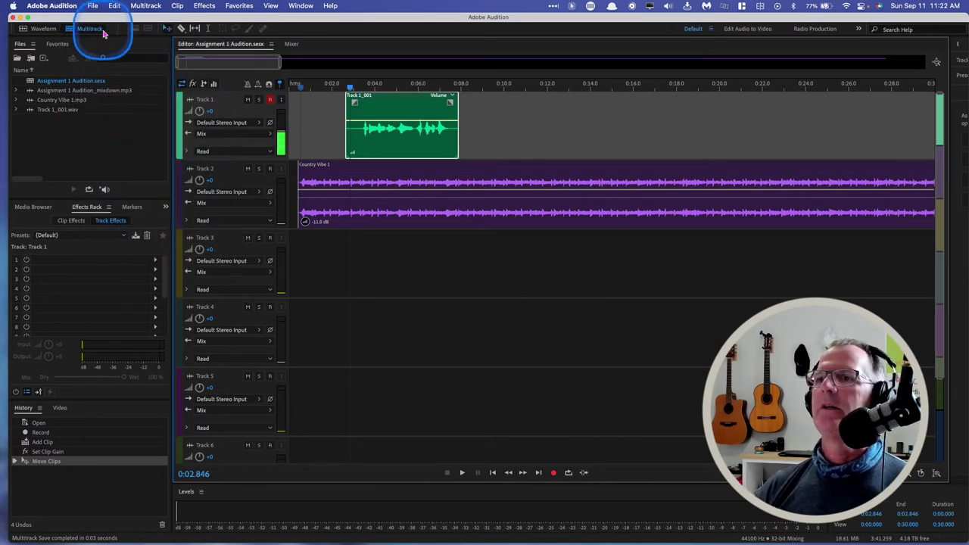
left_click(92, 6)
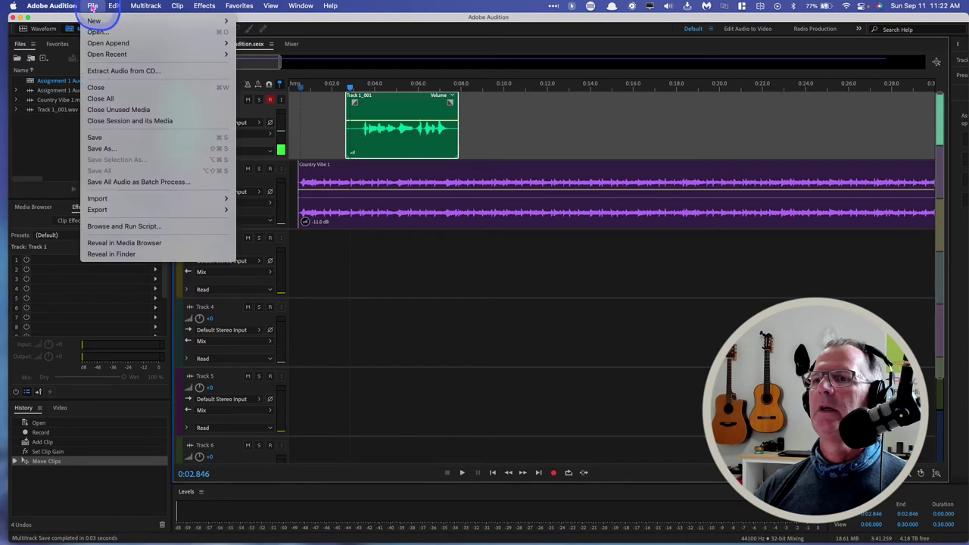
left_click(100, 99)
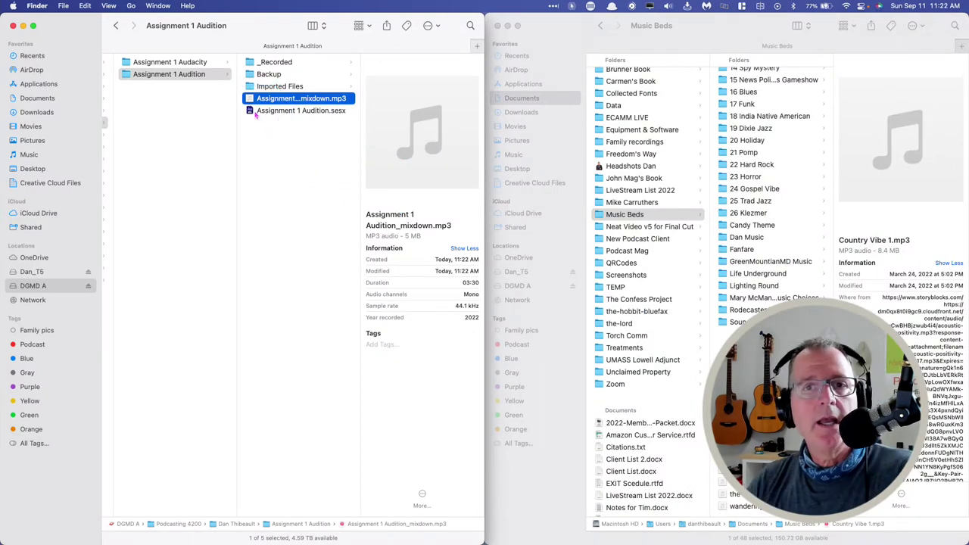
Reopen Assignment 1 Audition.sesx from Finder so it loads into Audition.
left_click(253, 113)
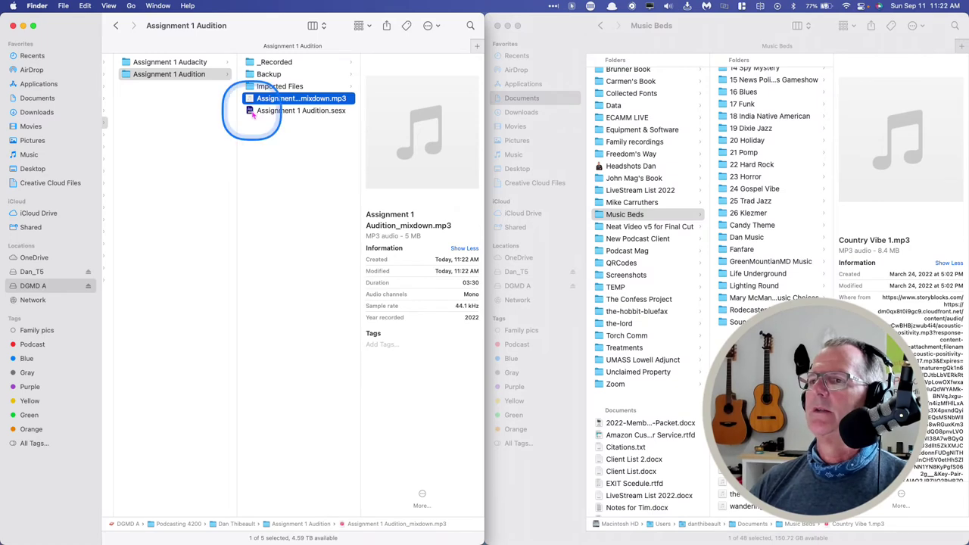
double_click(253, 112)
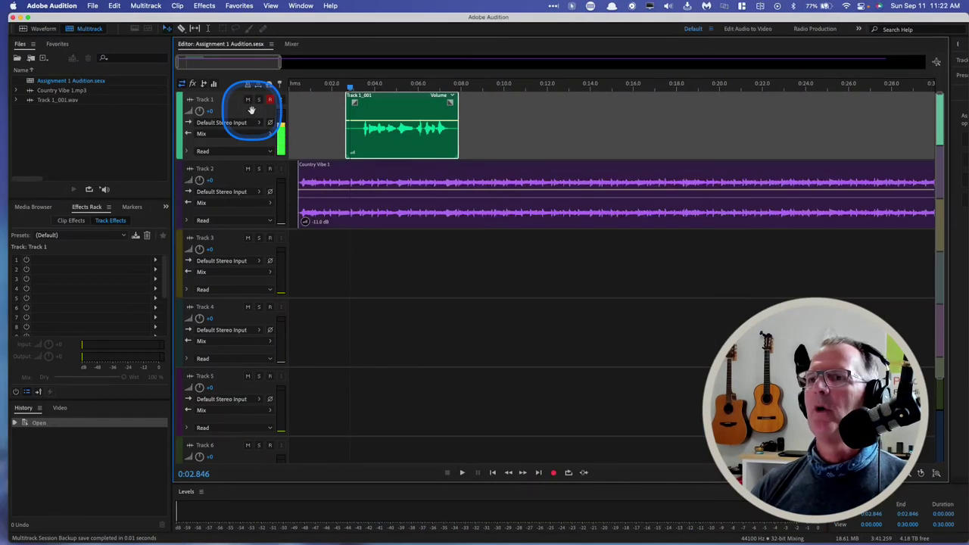
left_click(93, 6)
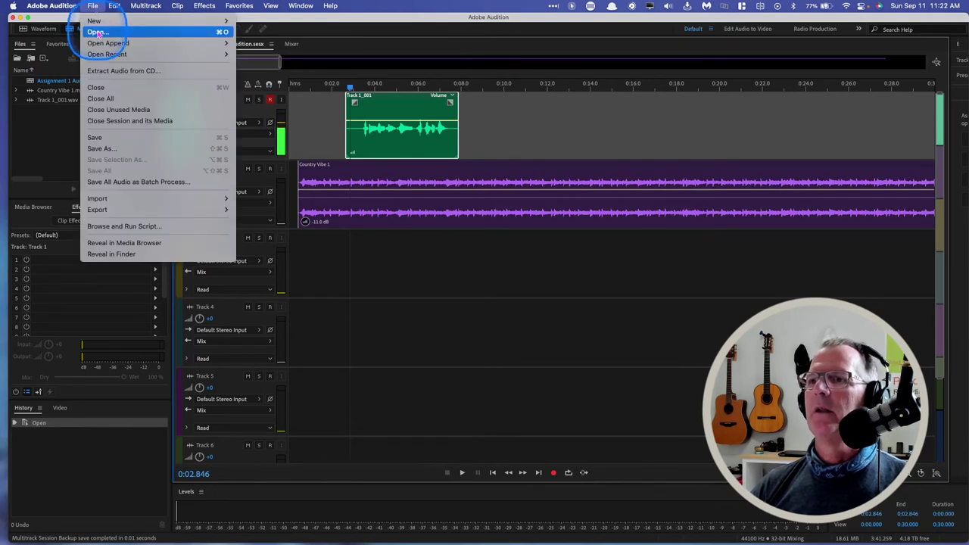
mouse_move(99, 56)
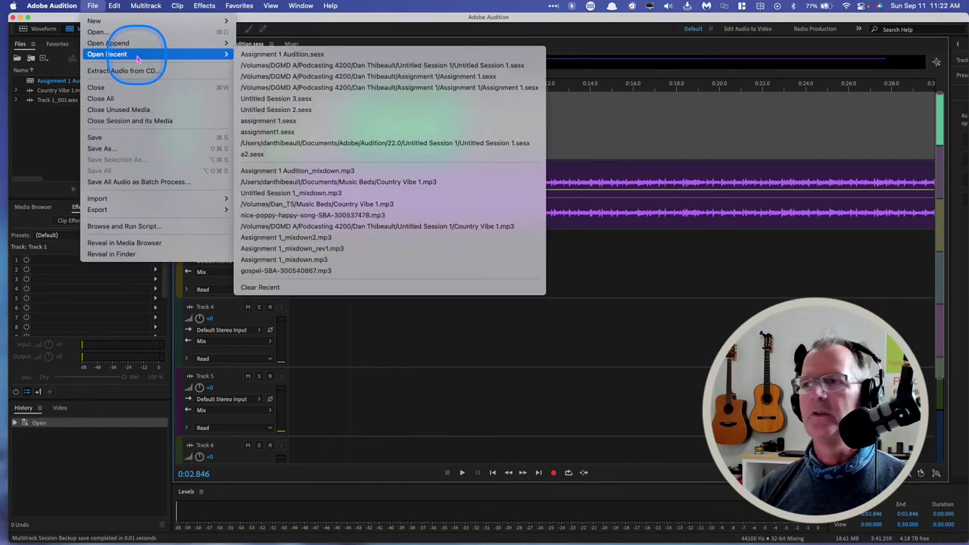
left_click(239, 16)
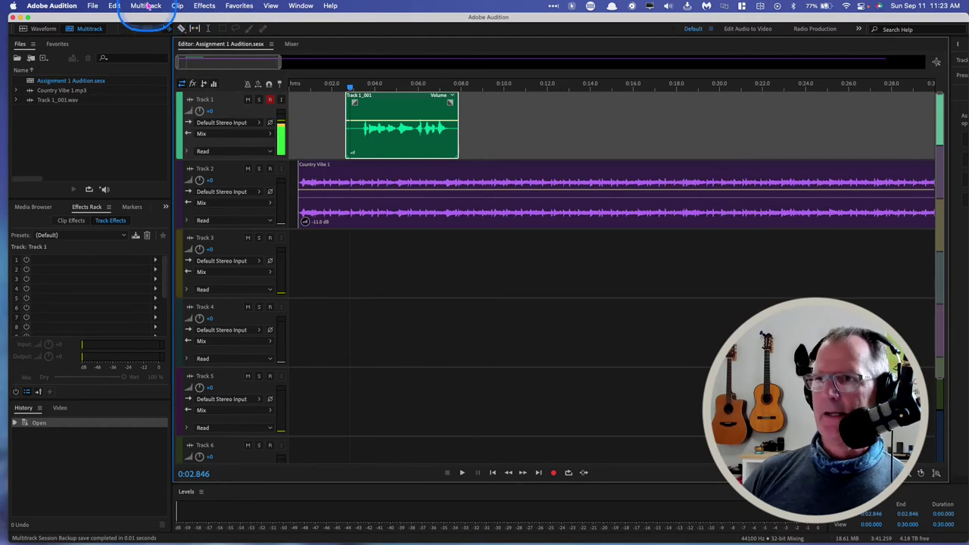
key("ctrl+Right")
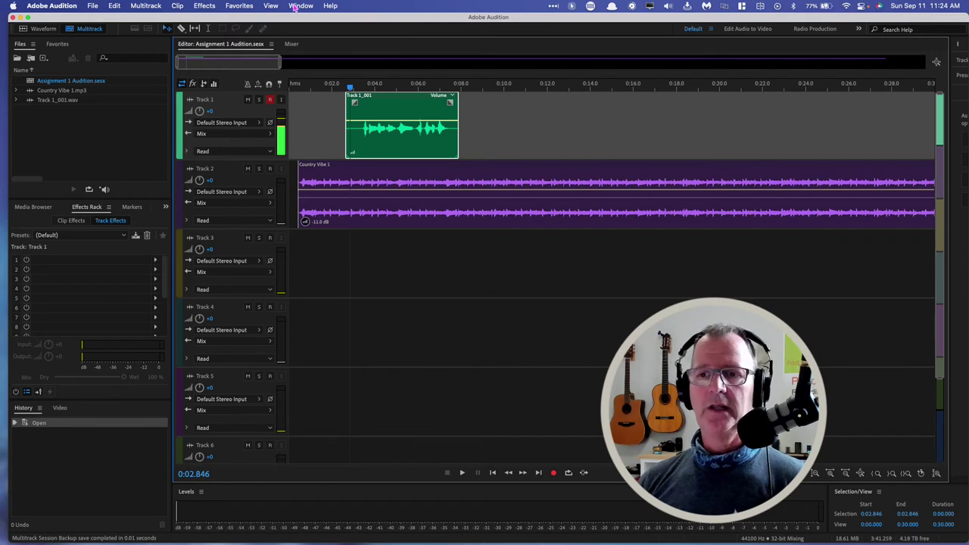
Show the Metadata panel and enter the artist's name in the ID3 Artist field.
left_click(296, 6)
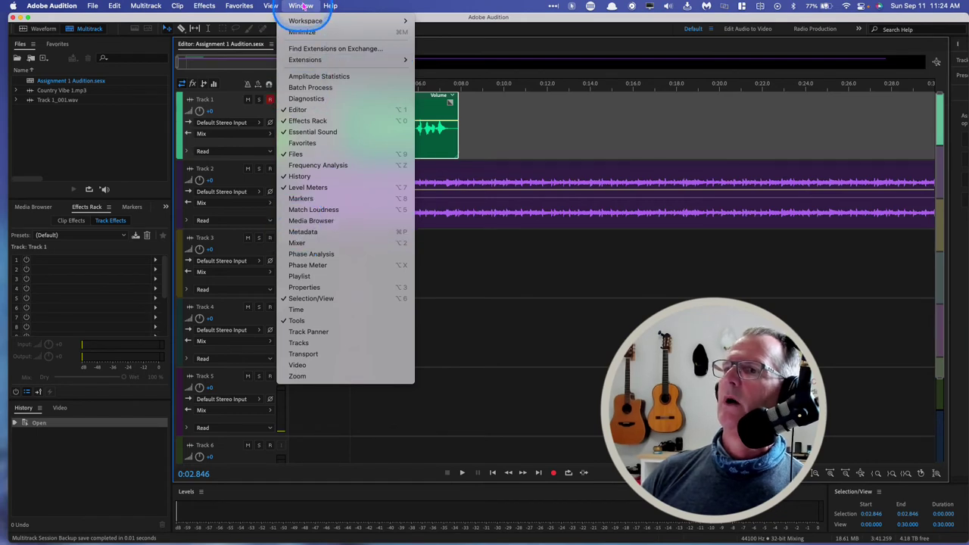
left_click(301, 232)
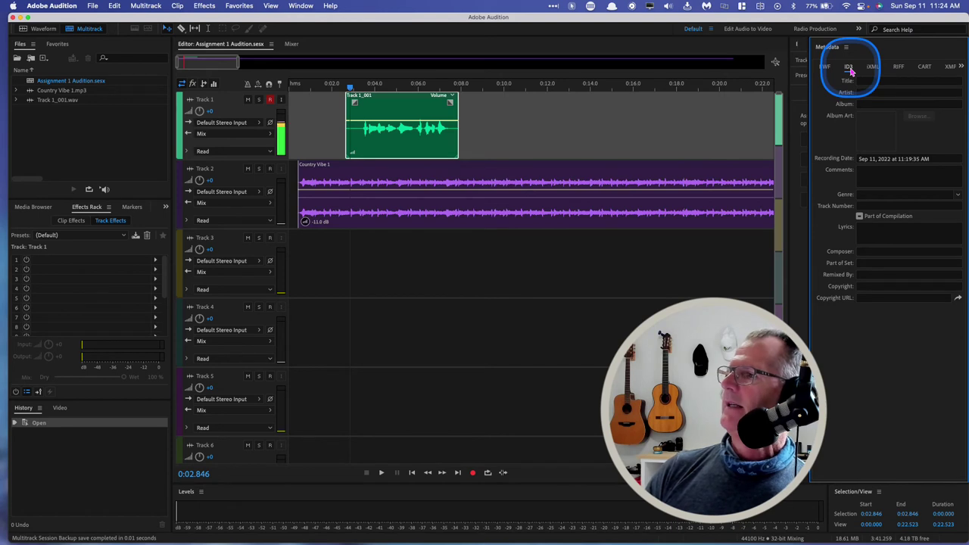
left_click(866, 82)
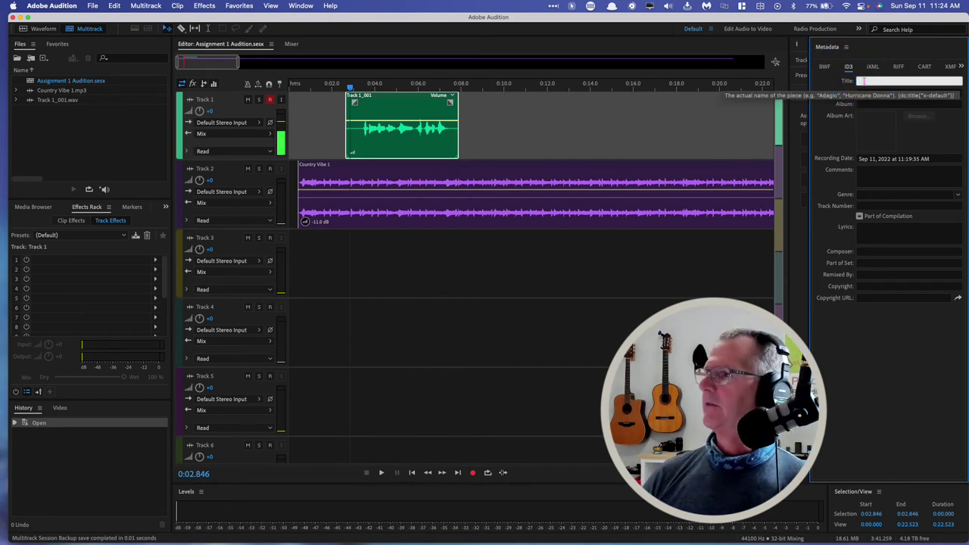
left_click(864, 95)
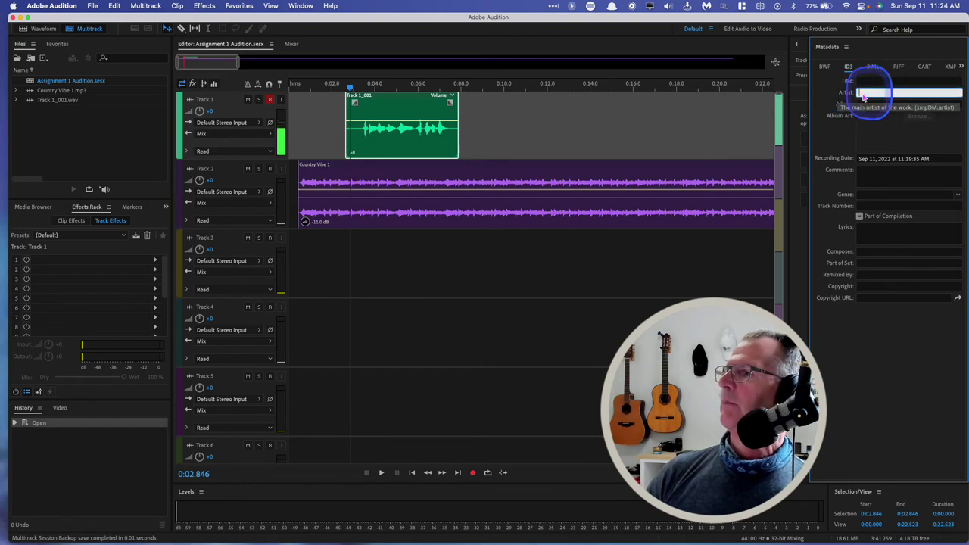
type("Dan Thibeault")
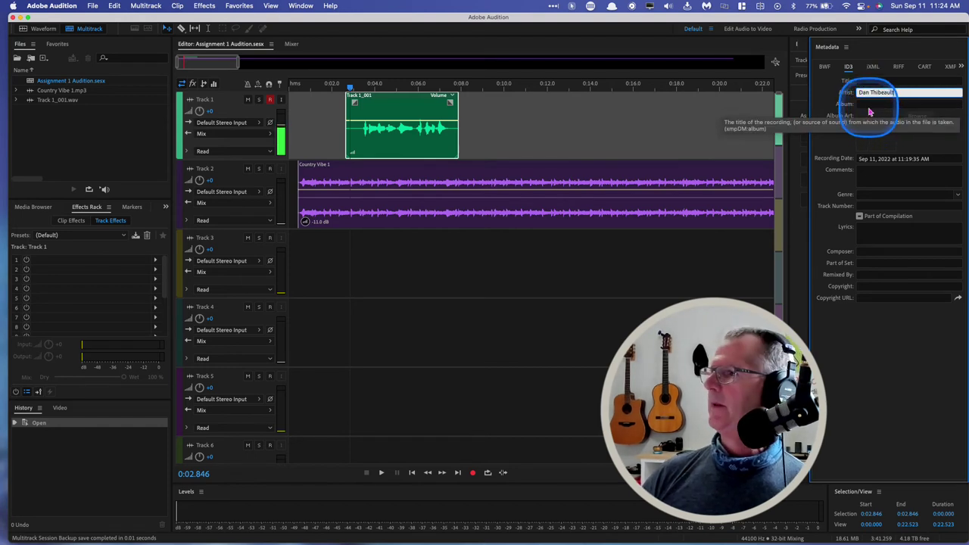
left_click(863, 104)
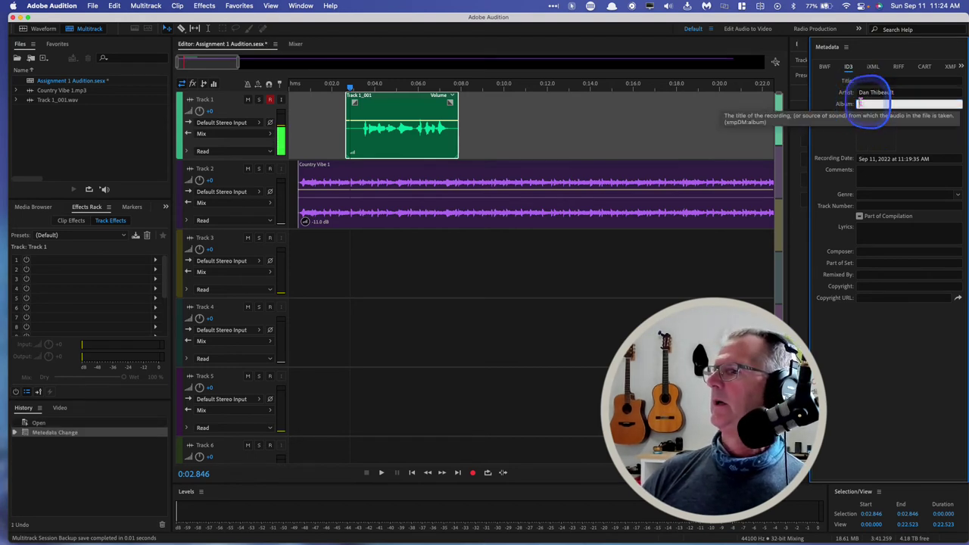
Fill in the ID3 album as 'vvvvvv' and set the genre to Podcast.
left_click(865, 84)
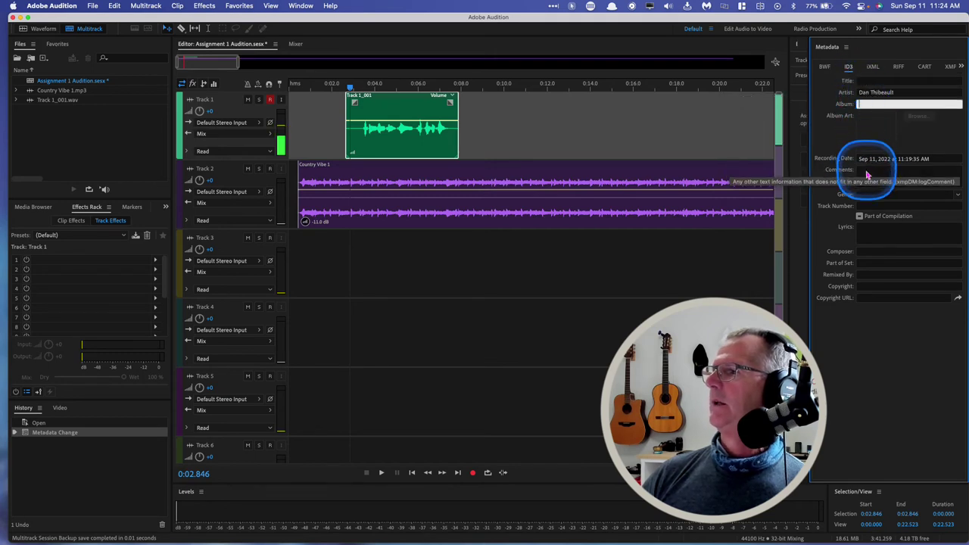
left_click(868, 171)
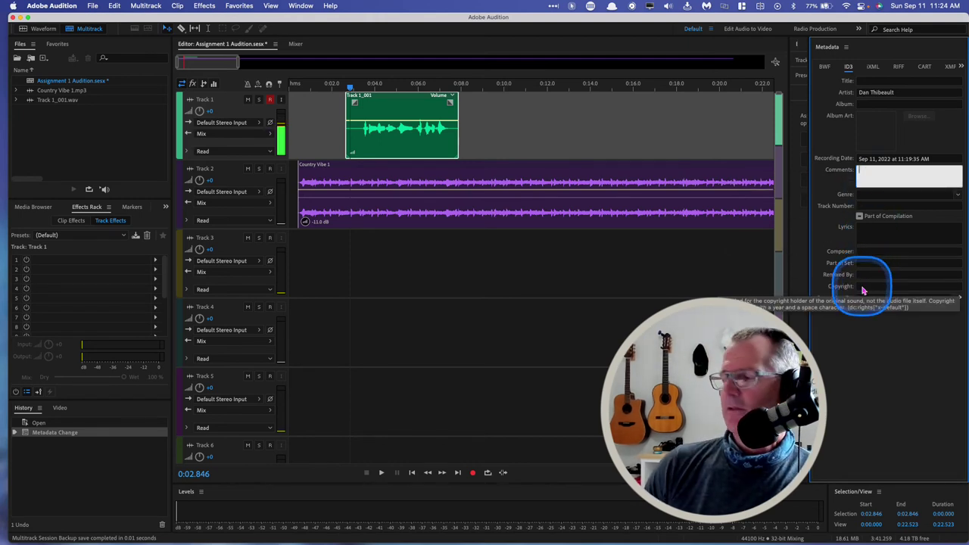
left_click(865, 254)
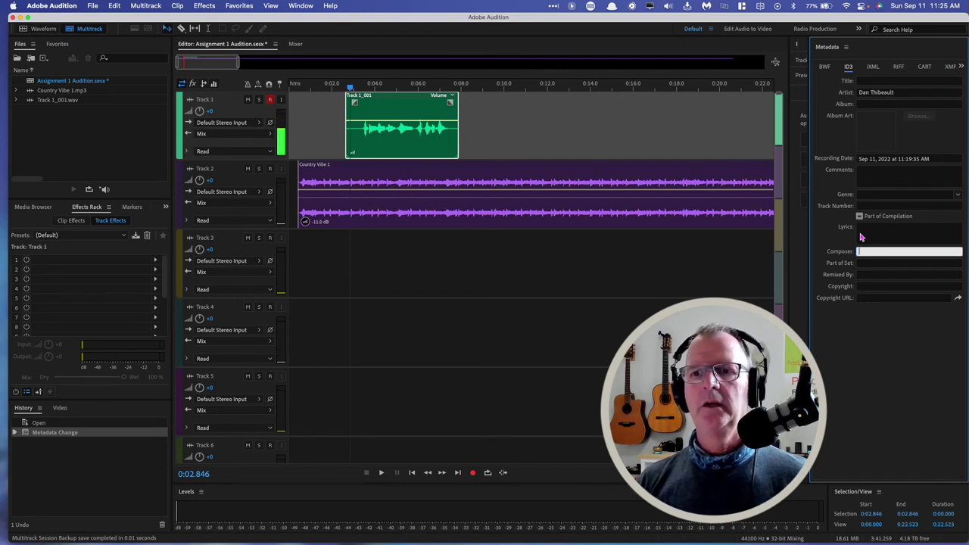
left_click(871, 105)
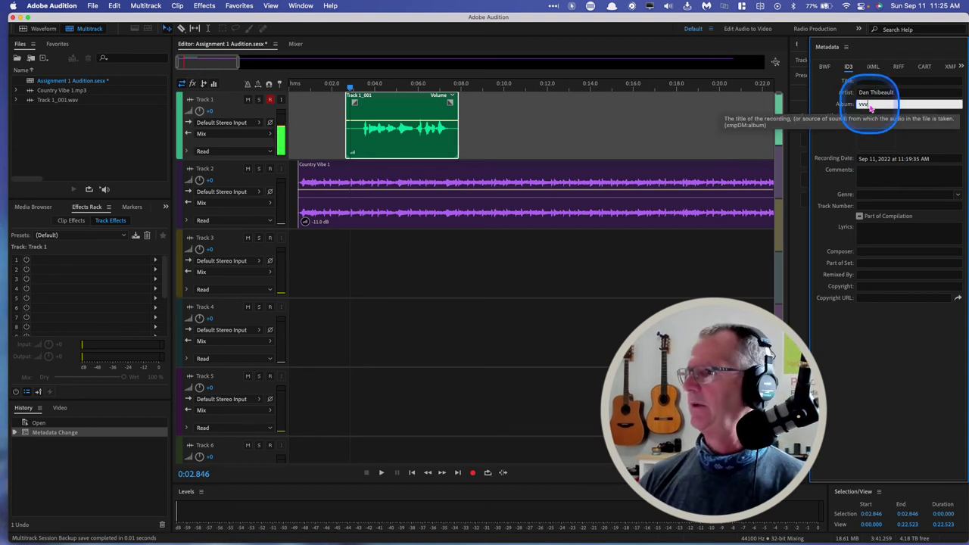
left_click(881, 196)
type("Podcast")
key("Return")
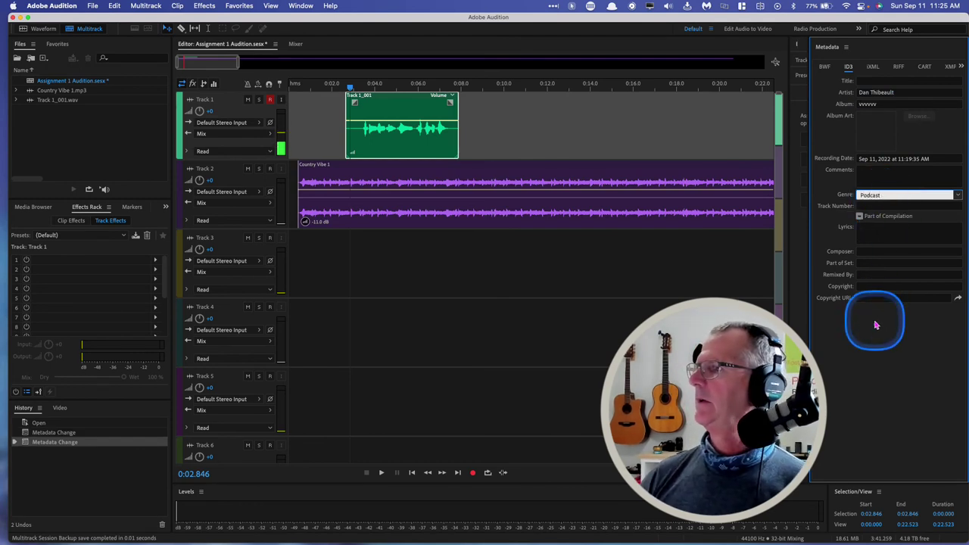
left_click(883, 275)
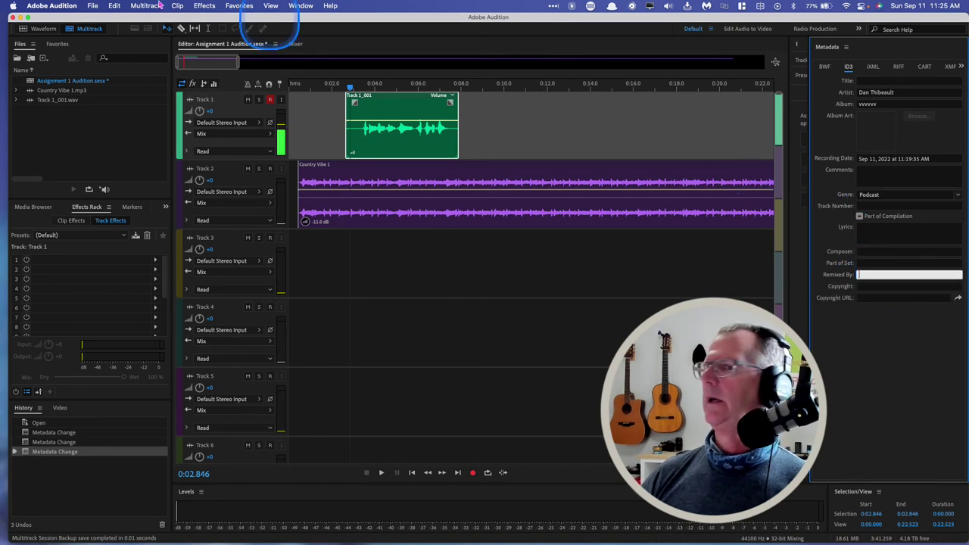
Save the session with its new metadata.
left_click(92, 6)
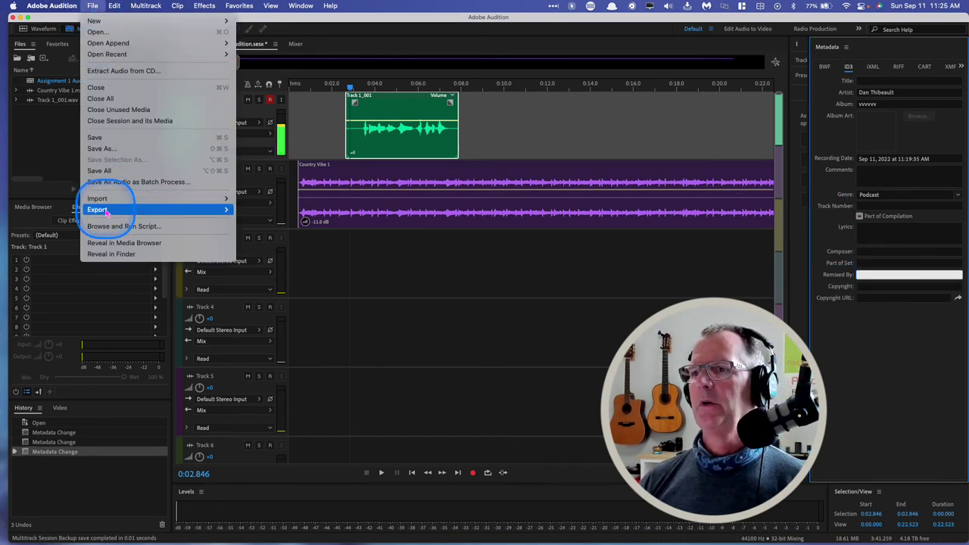
mouse_move(106, 213)
left_click(95, 137)
Export the entire session as an MP3 mixdown, overwriting Assignment 1 Audition_mixdown.mp3.
left_click(93, 6)
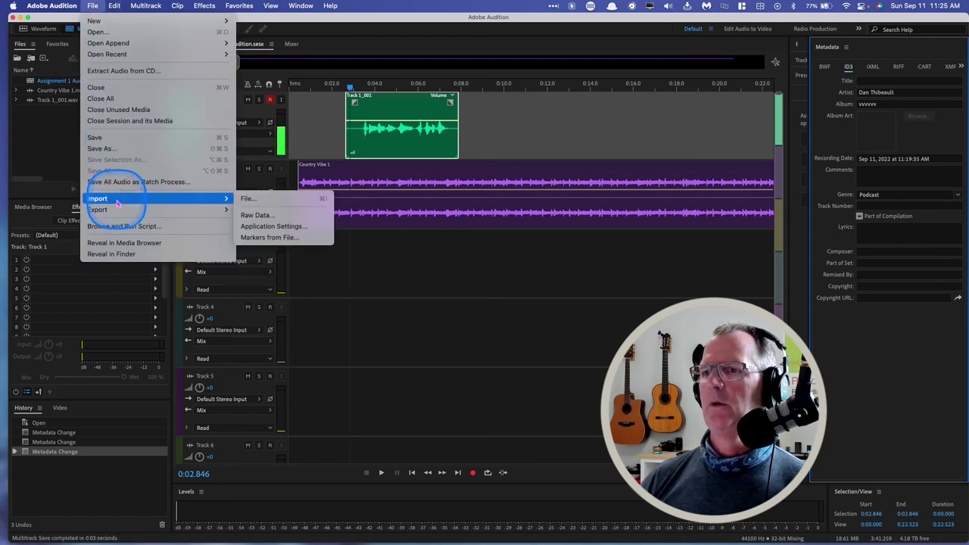
mouse_move(217, 209)
mouse_move(269, 259)
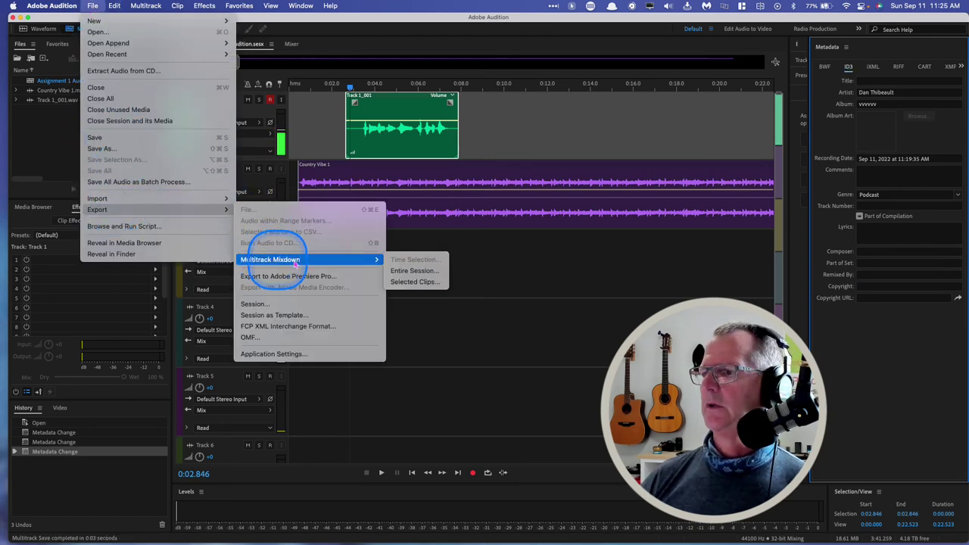
left_click(395, 275)
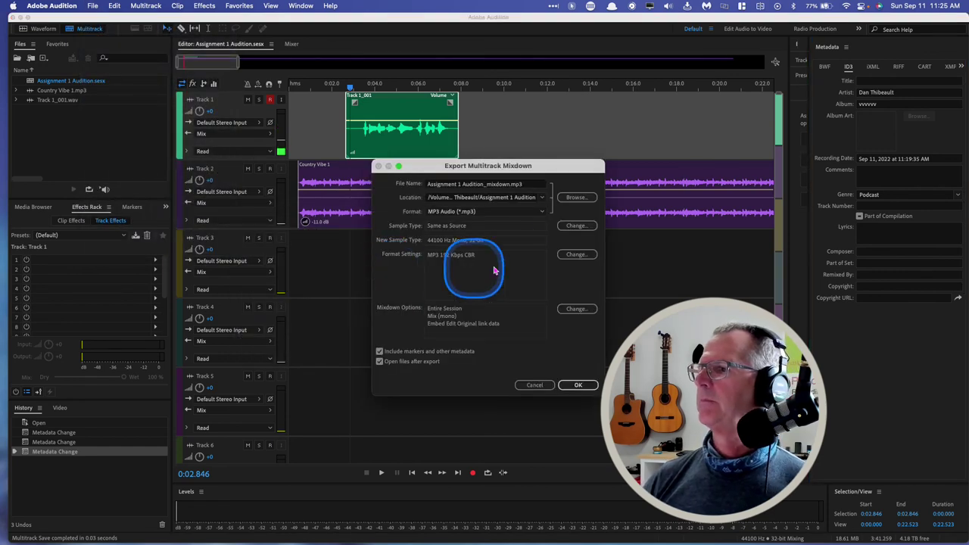
left_click(571, 386)
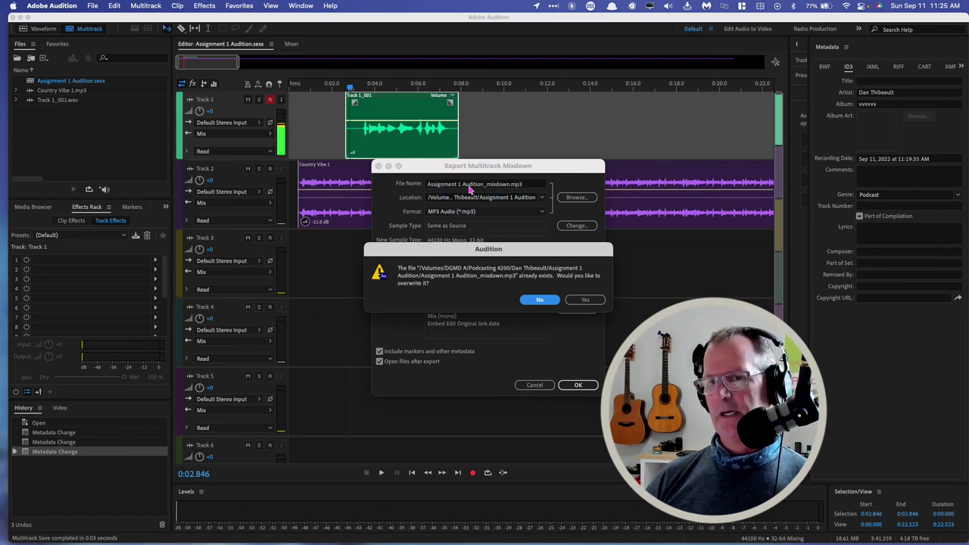
left_click(583, 299)
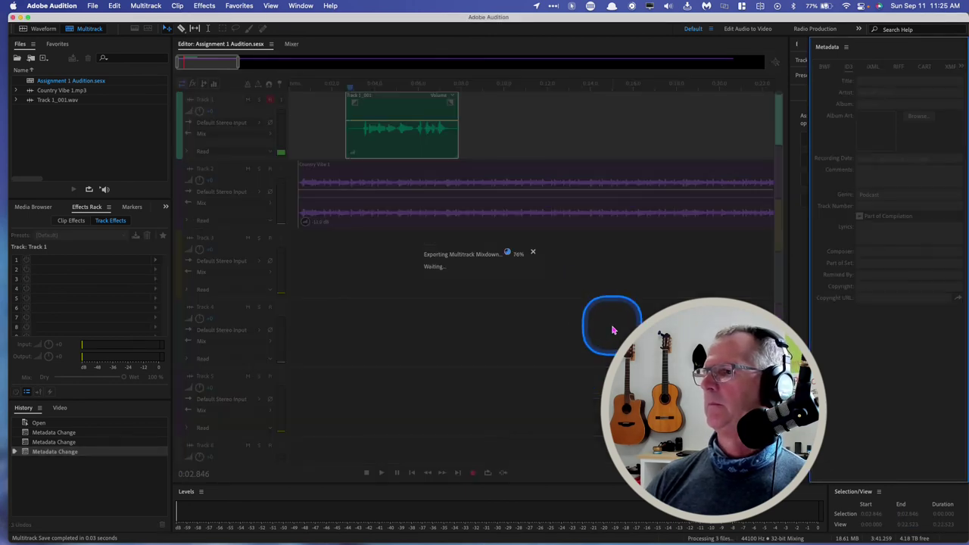
In Finder, select Assignment 1 Audition_mixdown.mp3 to confirm 5 MB, mono, 44.1 kHz, 03:30.
key("ctrl+Right")
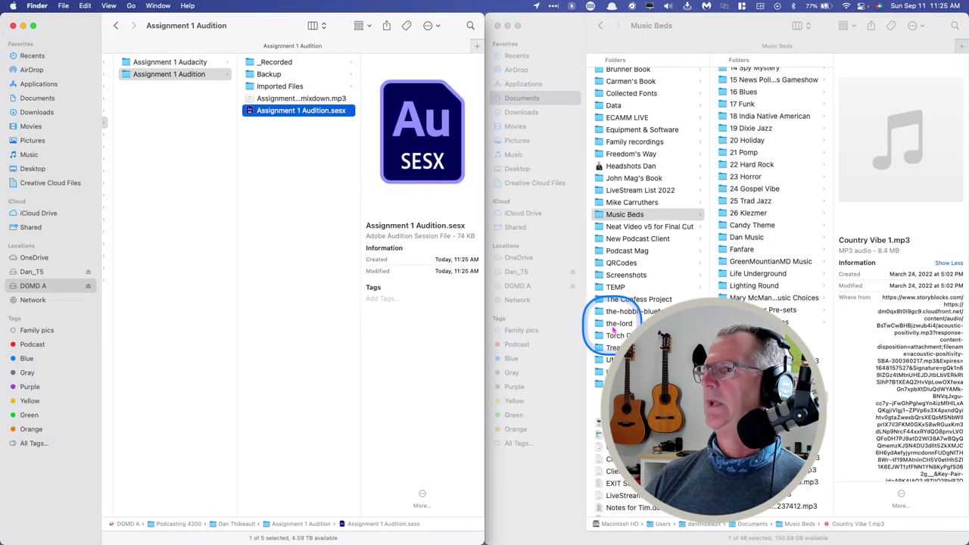
left_click(263, 98)
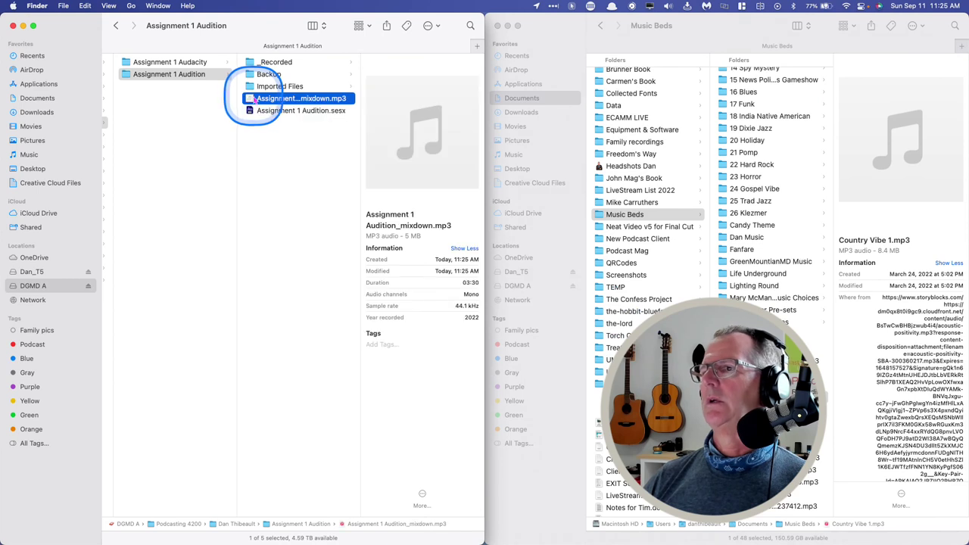